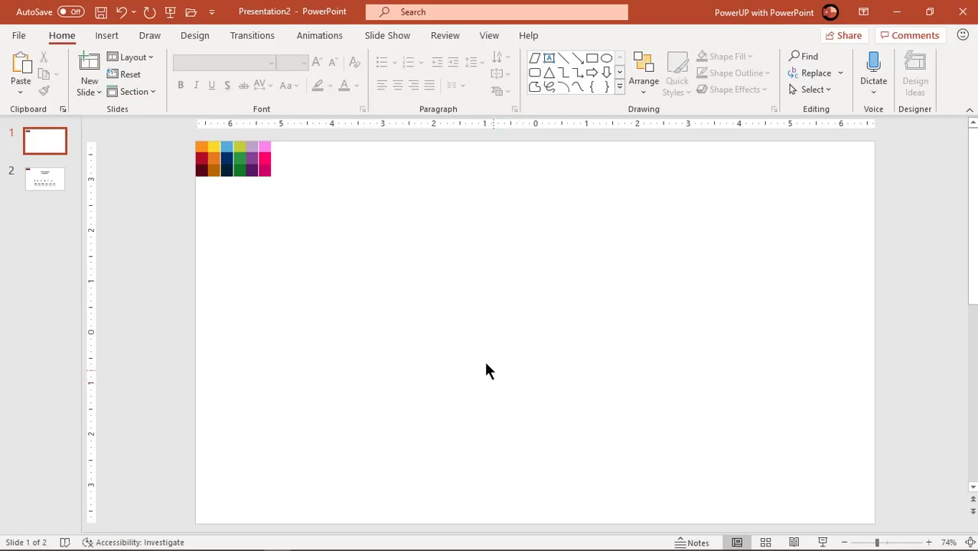
Show the slide guides and draw a blue parallelogram left of centre.
{"action": "left_click", "coordinate": [490, 38]}
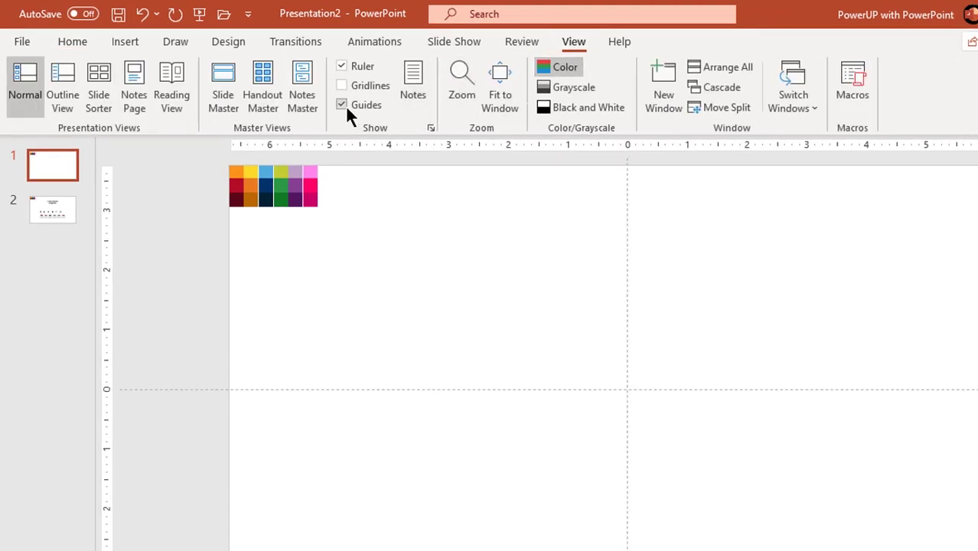
{"action": "left_click", "coordinate": [131, 41]}
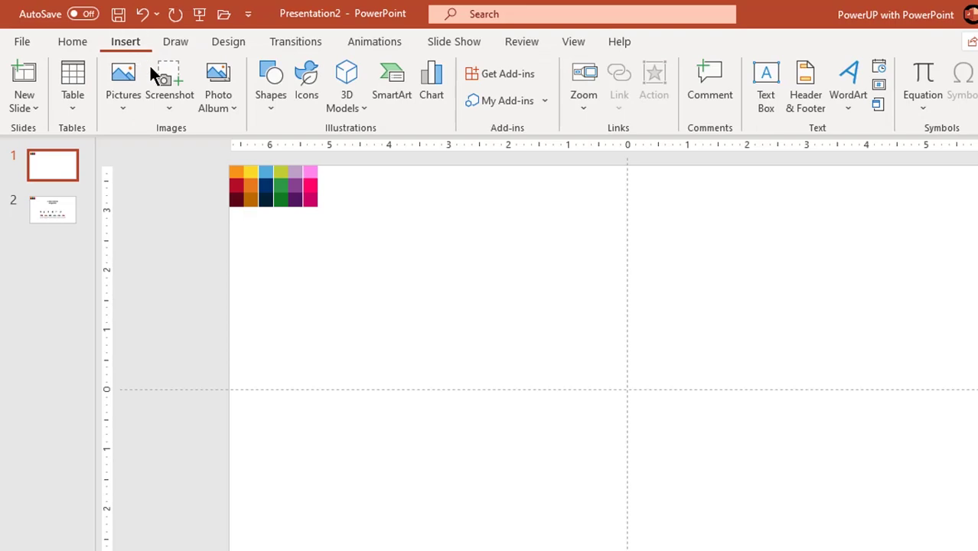
{"action": "left_click", "coordinate": [275, 110]}
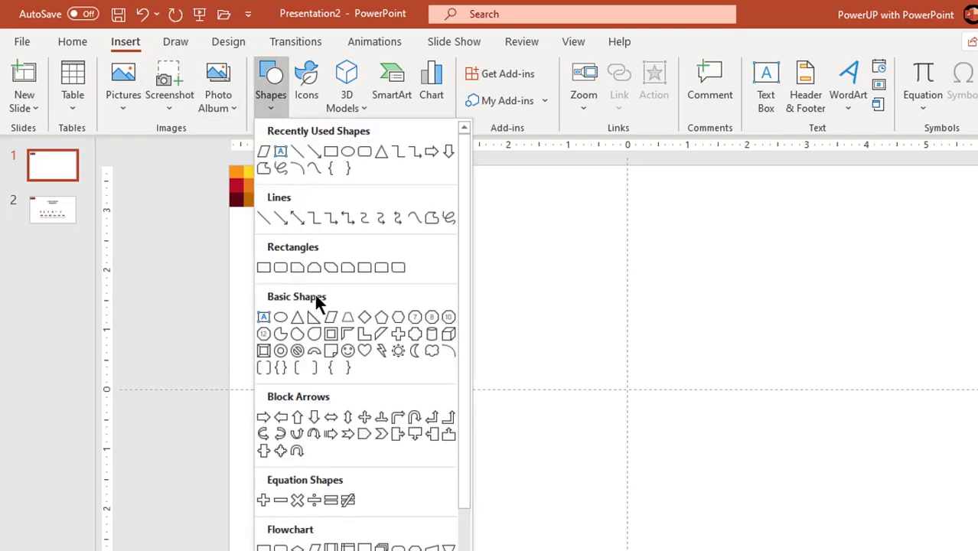
{"action": "left_click", "coordinate": [331, 326]}
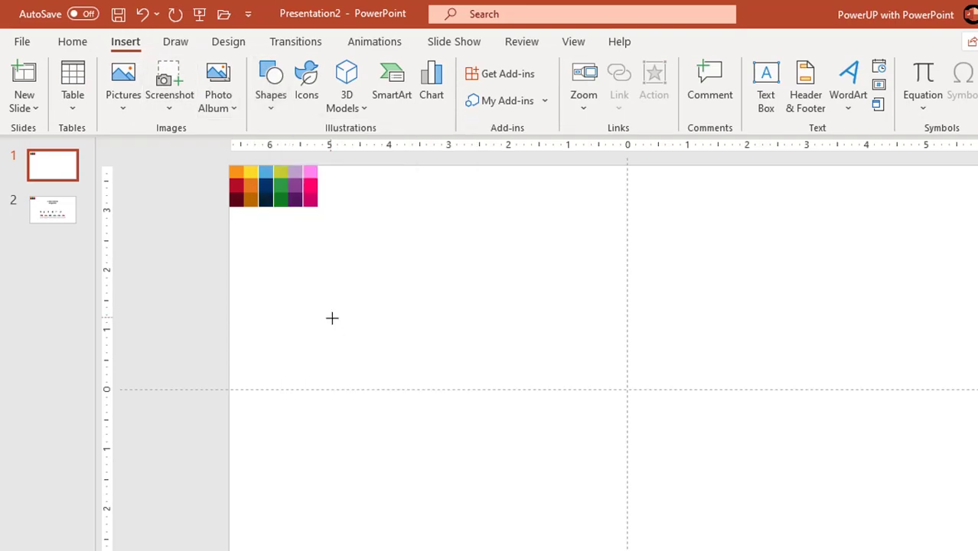
{"action": "left_click_drag", "start_coordinate": [363, 330], "coordinate": [452, 367]}
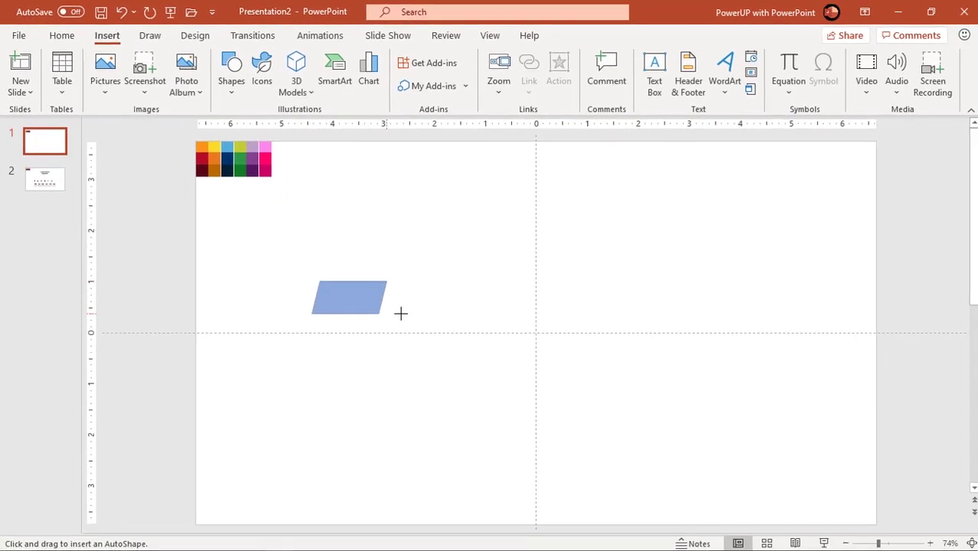
{"action": "left_click_drag", "start_coordinate": [400, 313], "coordinate": [426, 319]}
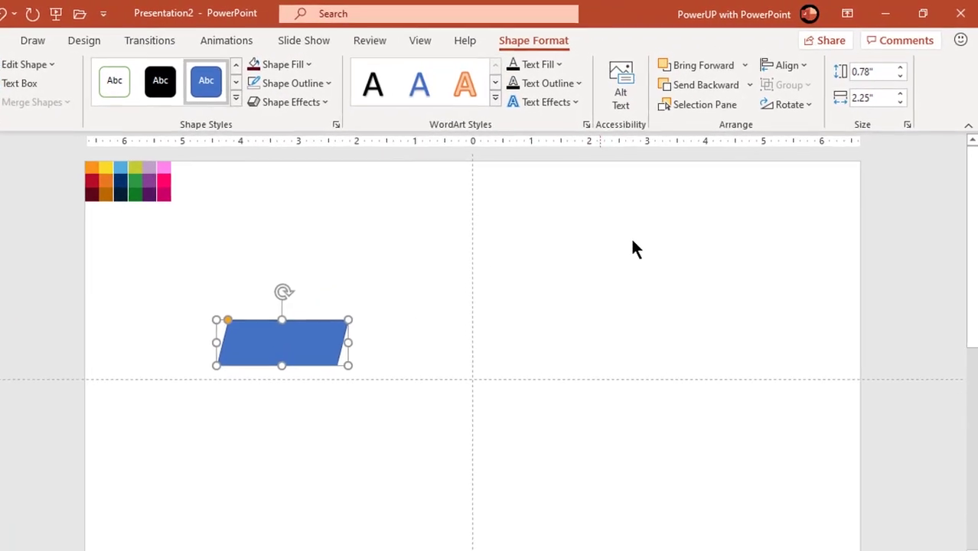
Rotate the parallelogram 90° right, steepen its slant, make it taller, and remove its outline.
{"action": "left_click", "coordinate": [813, 91]}
{"action": "left_click", "coordinate": [788, 131]}
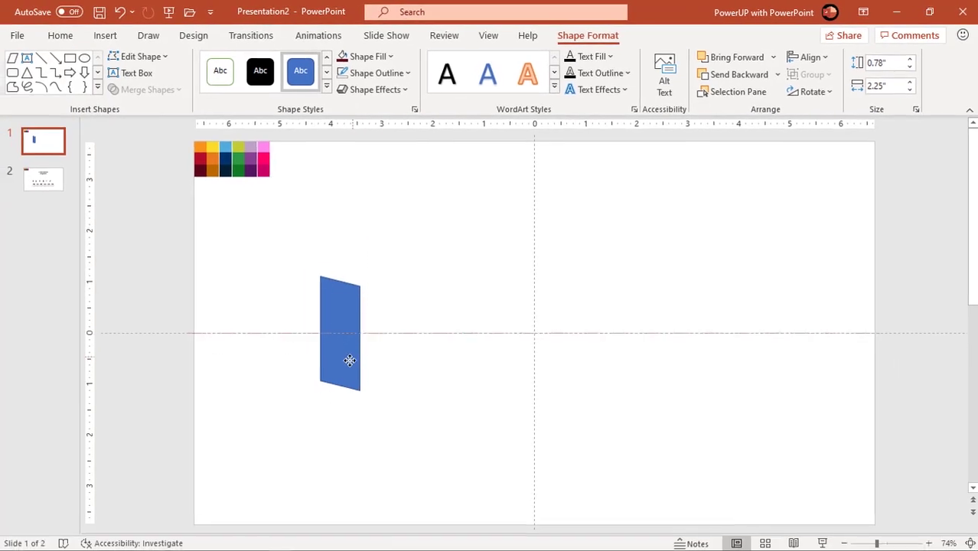
{"action": "left_click_drag", "start_coordinate": [358, 297], "coordinate": [364, 339]}
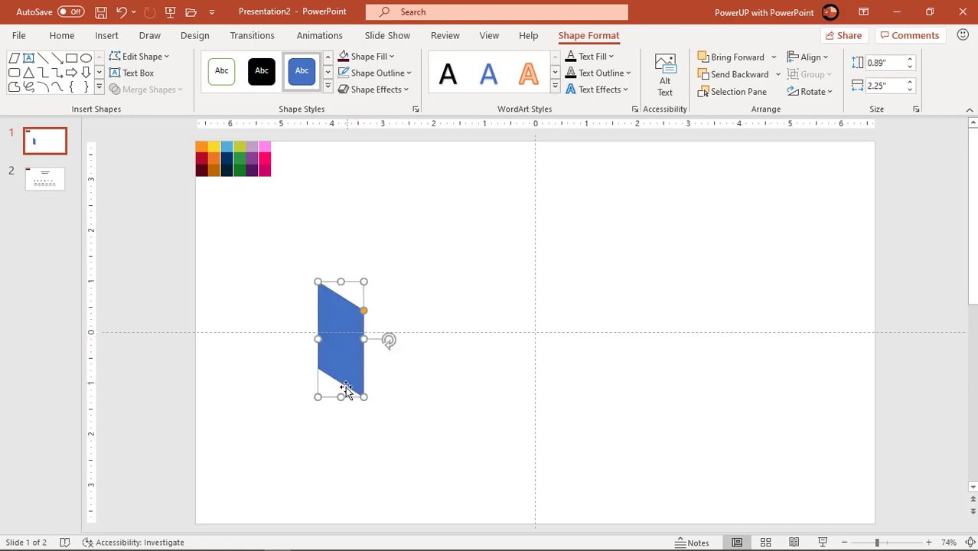
{"action": "left_click_drag", "start_coordinate": [342, 397], "coordinate": [342, 404]}
{"action": "left_click_drag", "start_coordinate": [363, 312], "coordinate": [364, 316]}
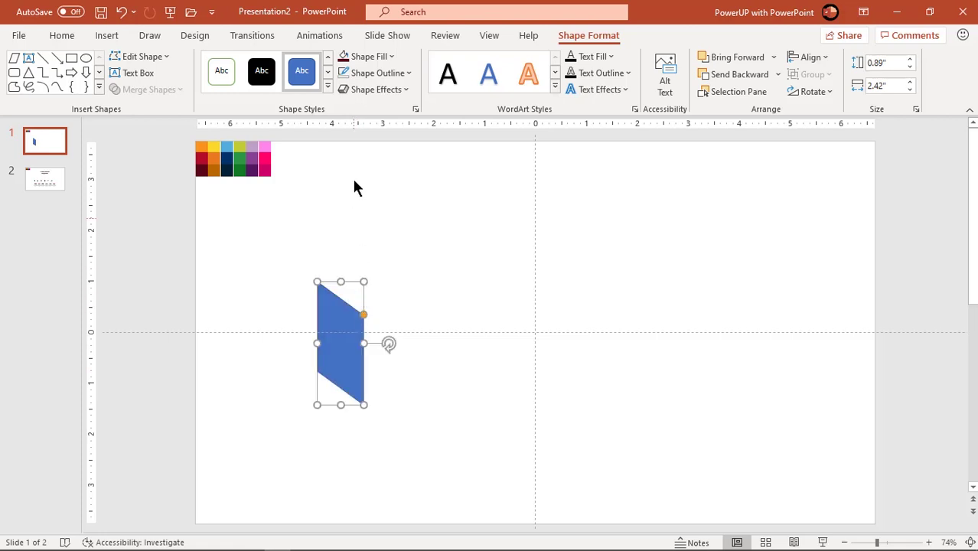
{"action": "left_click", "coordinate": [369, 74]}
{"action": "left_click", "coordinate": [380, 229]}
Set the parallelogram's fill transparency to 34% in Format Shape.
{"action": "right_click", "coordinate": [355, 383]}
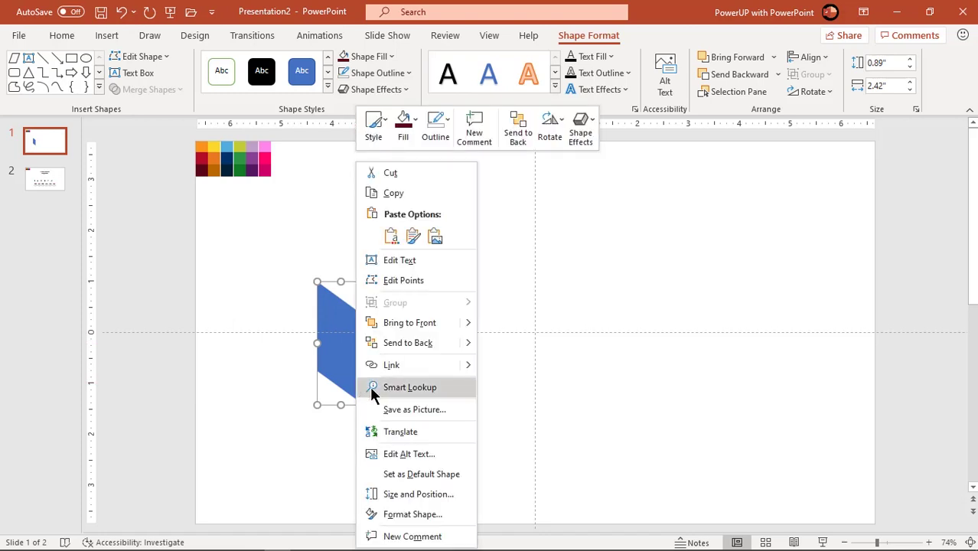
{"action": "left_click", "coordinate": [405, 514]}
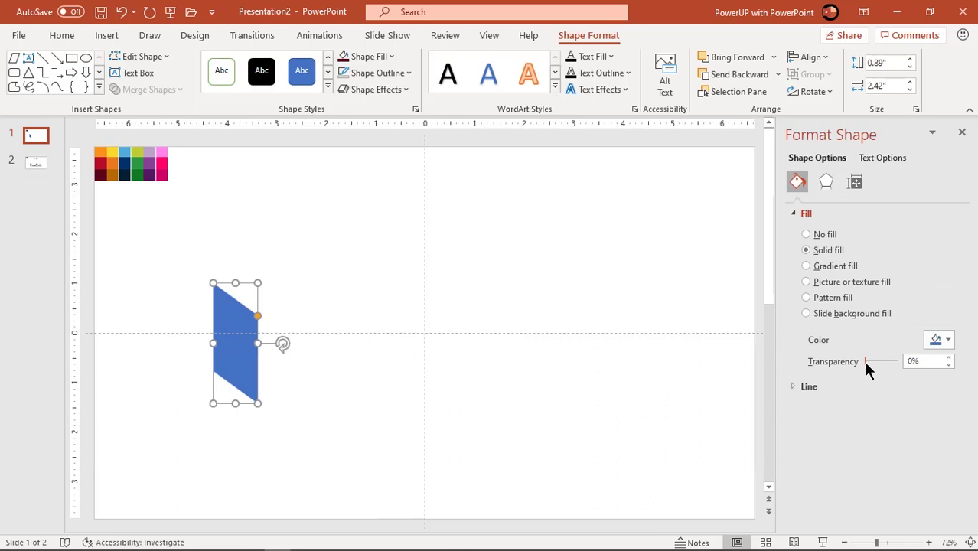
{"action": "left_click_drag", "start_coordinate": [870, 368], "coordinate": [878, 368]}
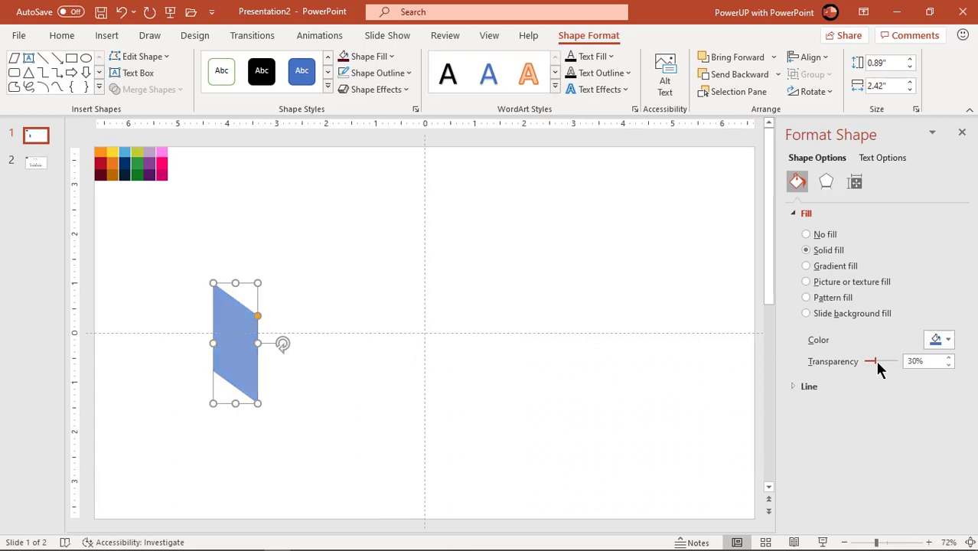
{"action": "left_click", "coordinate": [319, 438]}
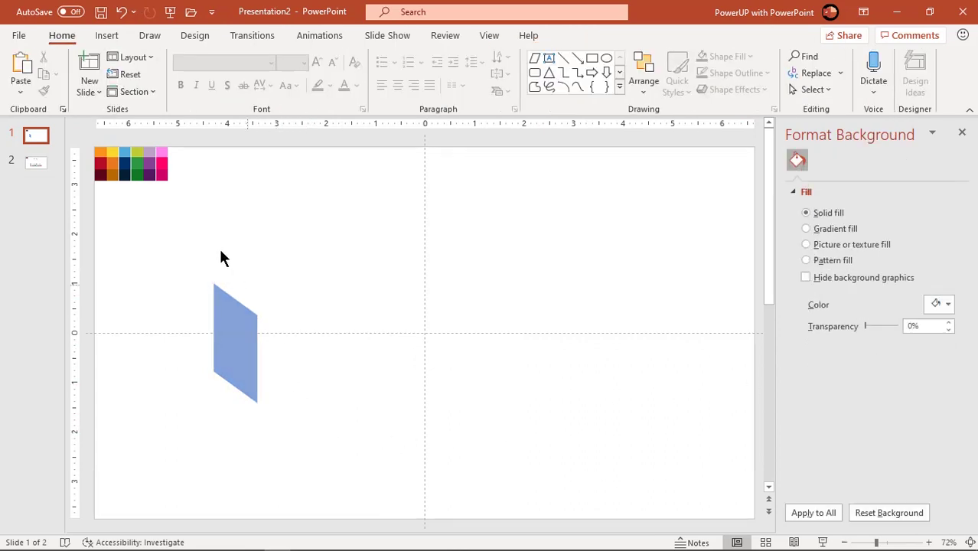
Draw a tall rectangle right of the parallelogram and rotate it 45°.
{"action": "left_click", "coordinate": [110, 38]}
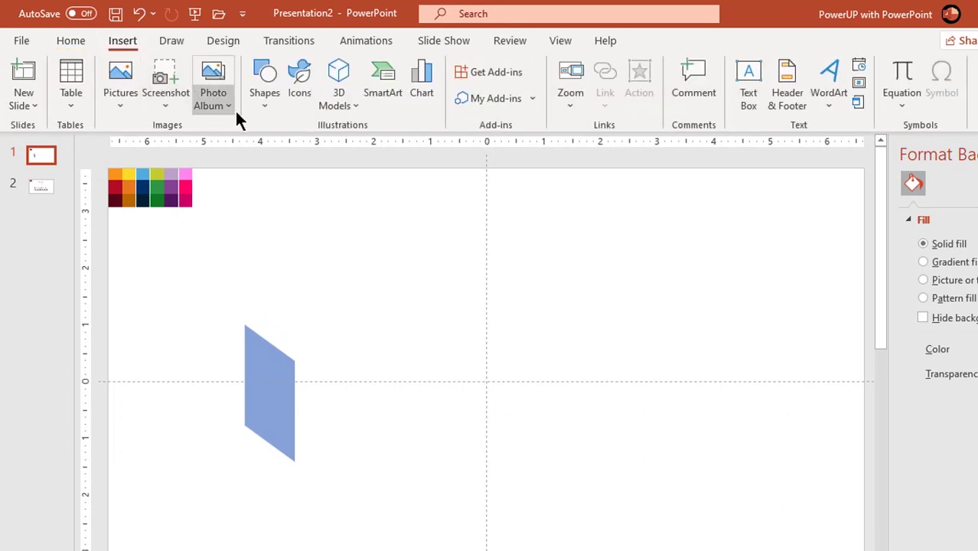
{"action": "left_click", "coordinate": [264, 98]}
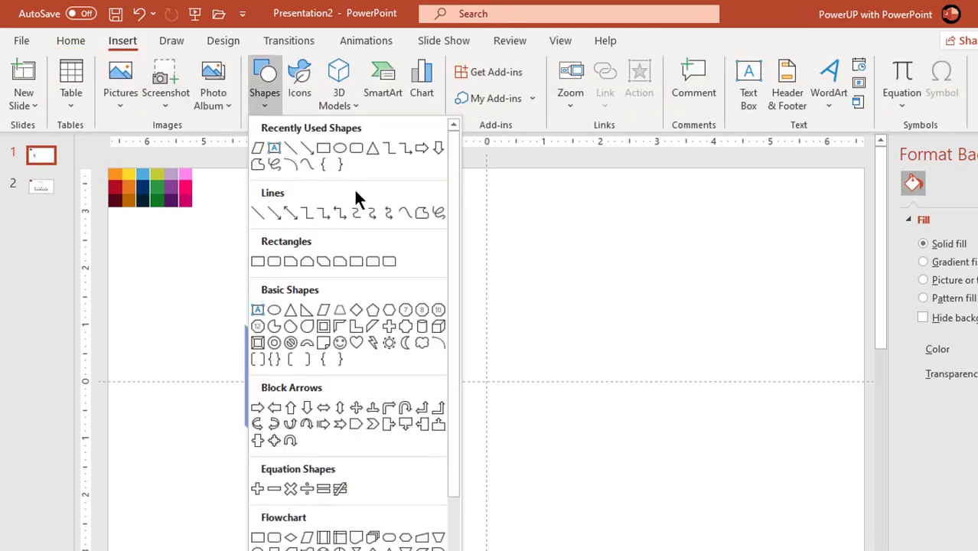
{"action": "left_click", "coordinate": [322, 149]}
{"action": "mouse_move", "coordinate": [377, 274]}
{"action": "left_mouse_down"}
{"action": "mouse_move", "coordinate": [430, 347]}
{"action": "mouse_move", "coordinate": [423, 410]}
{"action": "left_mouse_up"}
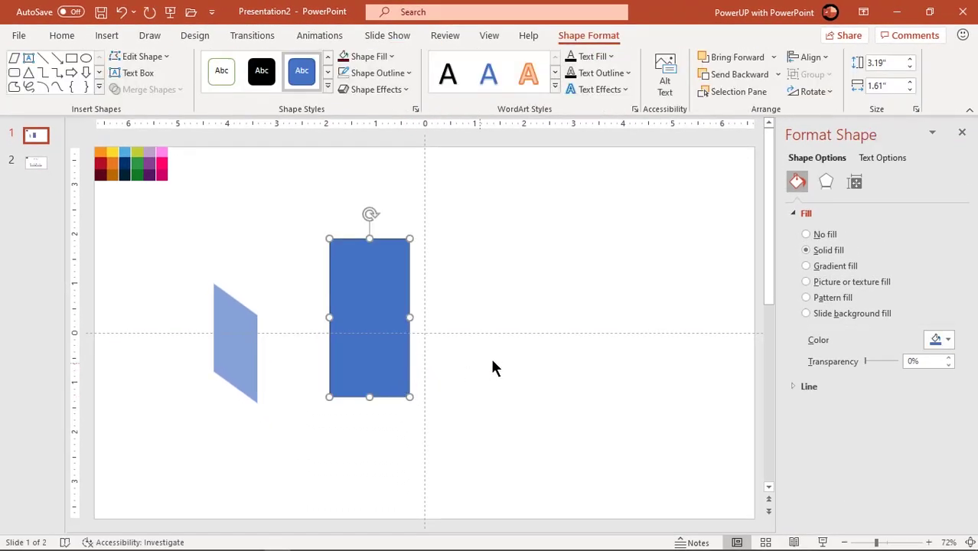
{"action": "left_click", "coordinate": [855, 182]}
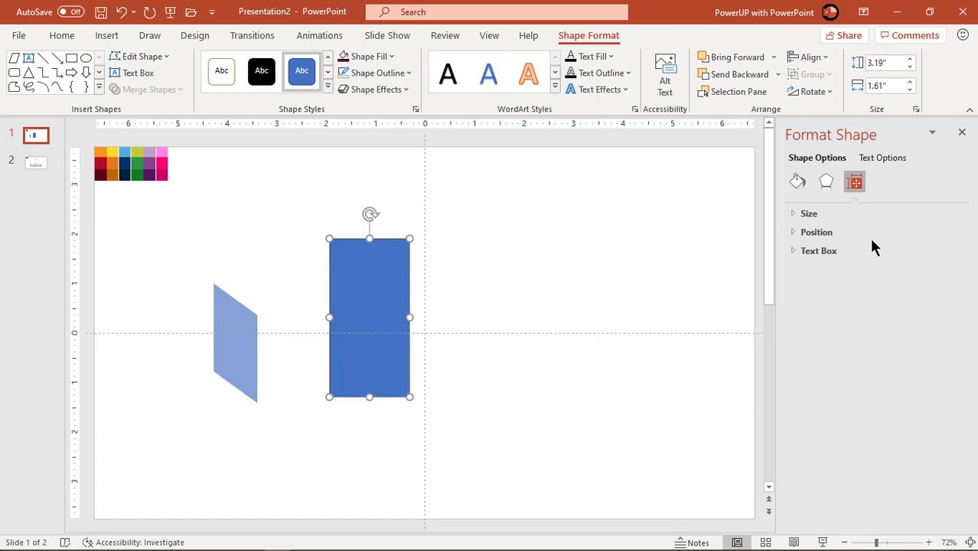
{"action": "left_click", "coordinate": [811, 216]}
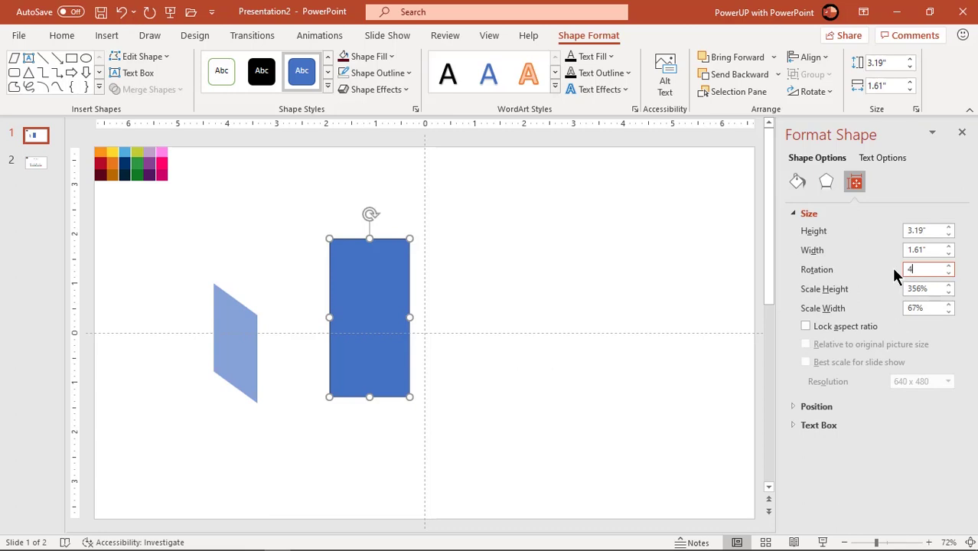
{"action": "type", "text": "45"}
{"action": "key", "text": "Return"}
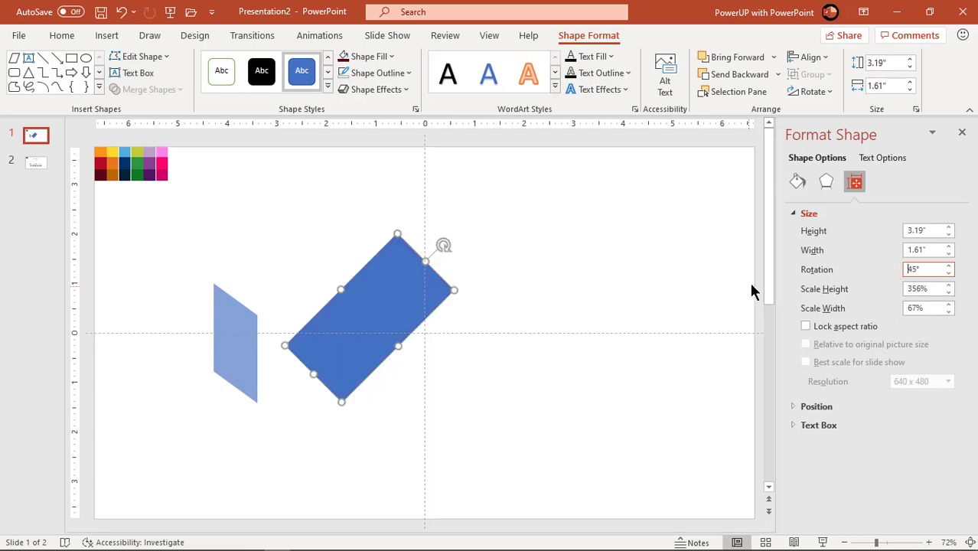
Make the rectangle 46% transparent with no outline and move it over the parallelogram.
{"action": "left_click", "coordinate": [796, 183]}
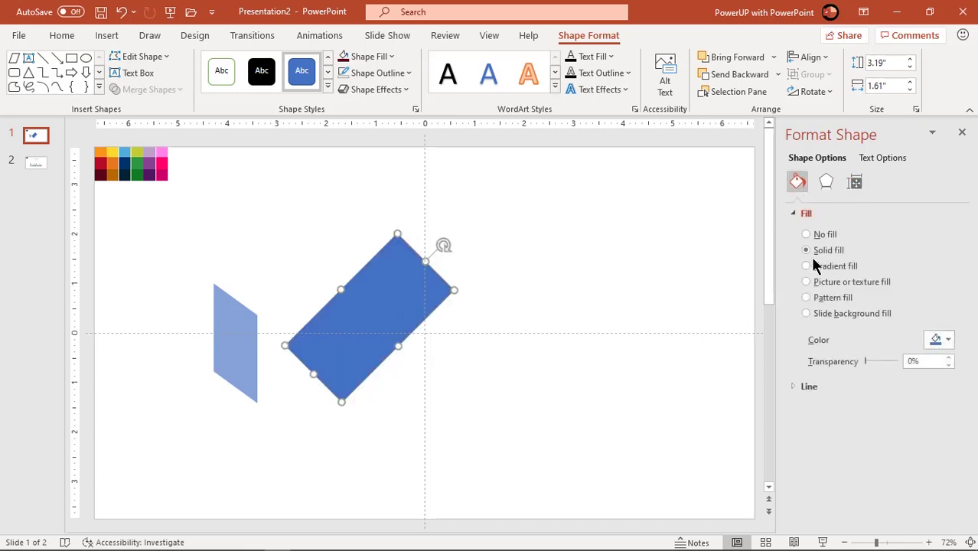
{"action": "left_click_drag", "start_coordinate": [863, 361], "coordinate": [876, 361]}
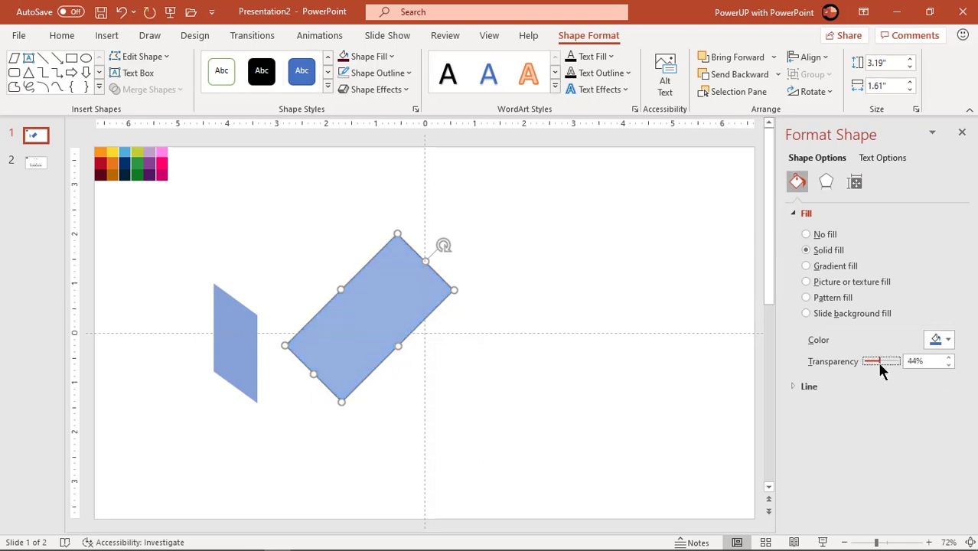
{"action": "left_click", "coordinate": [819, 387]}
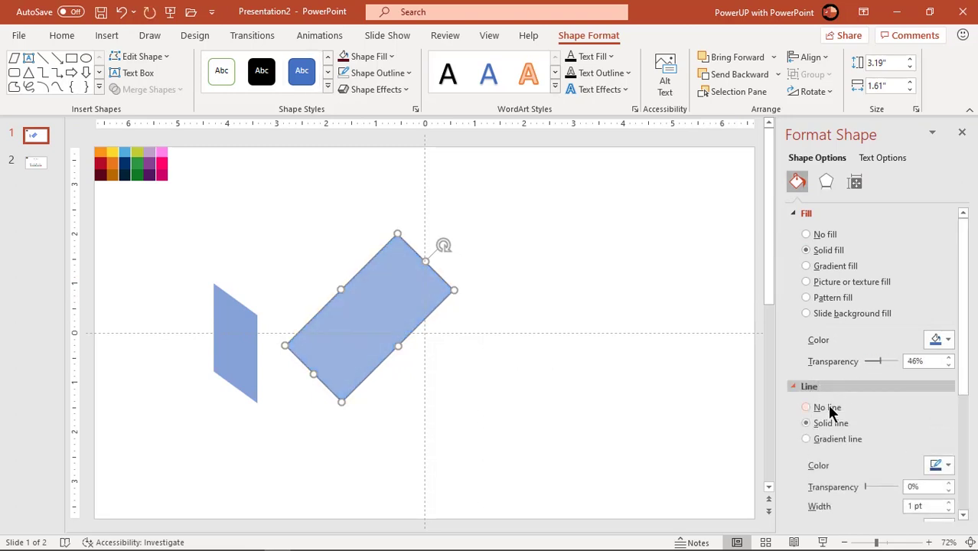
{"action": "left_click", "coordinate": [817, 410]}
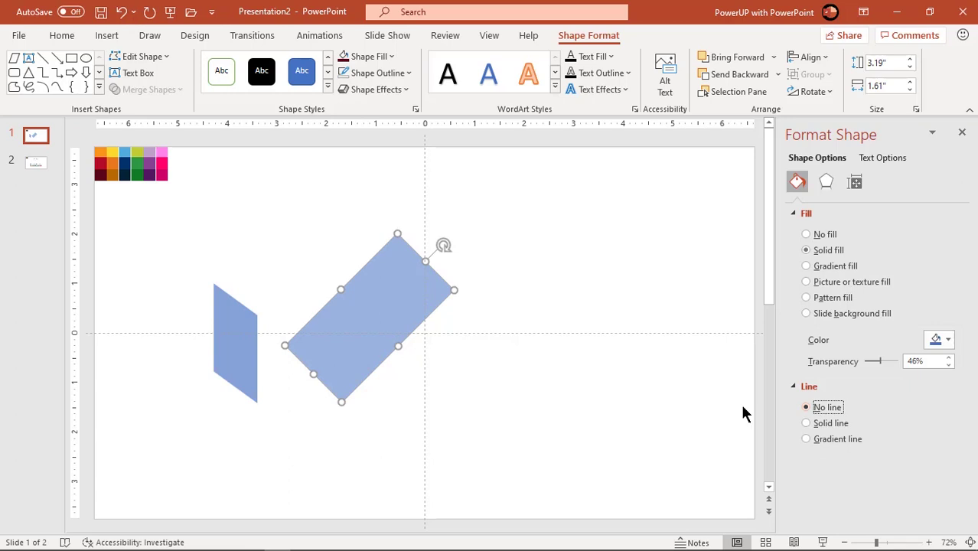
{"action": "left_click", "coordinate": [462, 408]}
{"action": "left_click_drag", "start_coordinate": [364, 318], "coordinate": [225, 288]}
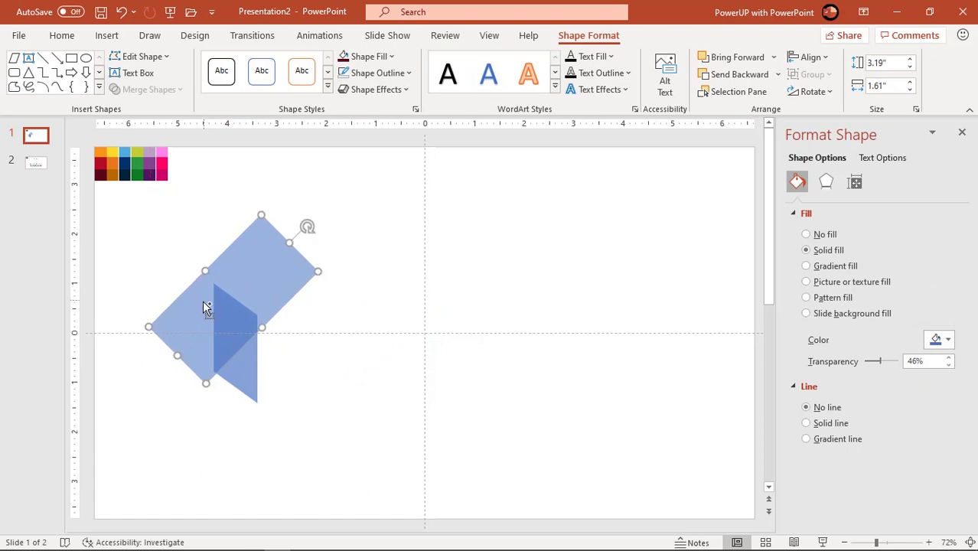
Shorten the rotated rectangle to about 2.36" by 1.24", fit it in place, and match the parallelogram's slant.
{"action": "scroll", "coordinate": [207, 307], "scroll_direction": "up", "scroll_amount": 5, "text": "ctrl"}
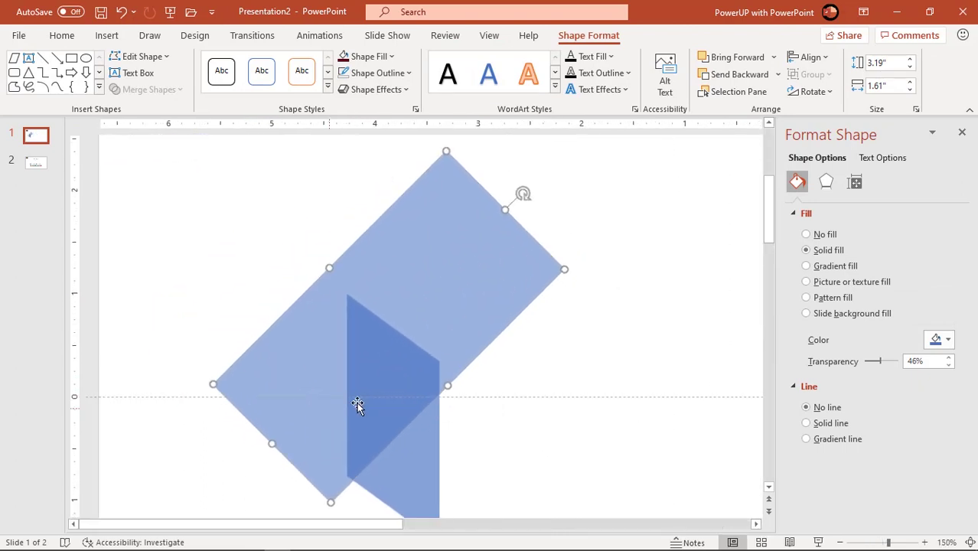
{"action": "mouse_move", "coordinate": [367, 406]}
{"action": "left_mouse_down"}
{"action": "mouse_move", "coordinate": [425, 367]}
{"action": "mouse_move", "coordinate": [399, 355]}
{"action": "mouse_move", "coordinate": [397, 364]}
{"action": "left_mouse_up"}
{"action": "left_click_drag", "start_coordinate": [317, 238], "coordinate": [341, 266]}
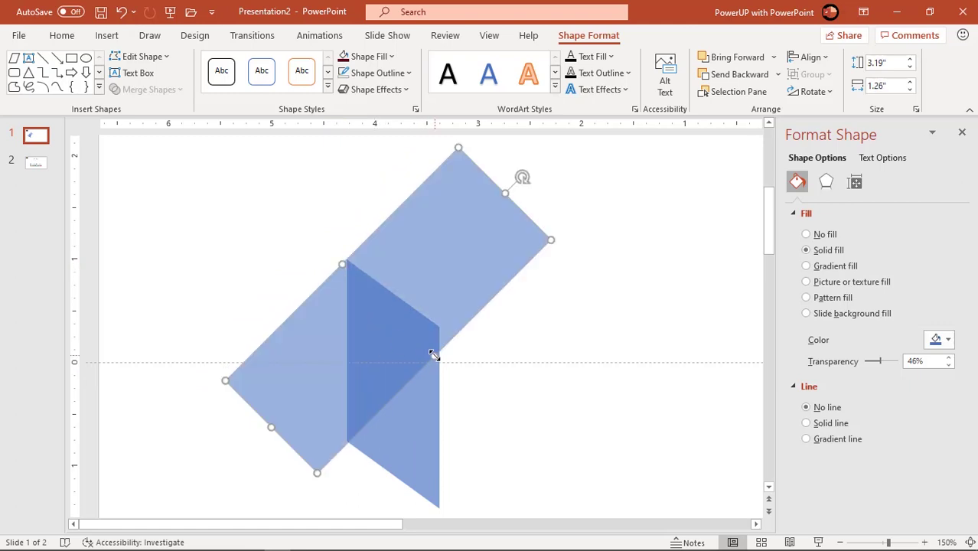
{"action": "left_click_drag", "start_coordinate": [433, 355], "coordinate": [433, 354]}
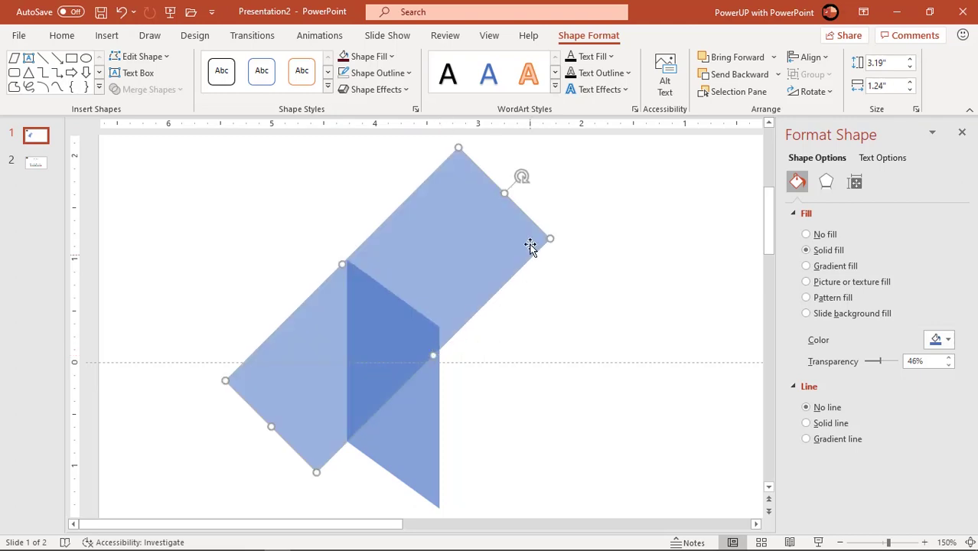
{"action": "left_click_drag", "start_coordinate": [504, 197], "coordinate": [449, 262]}
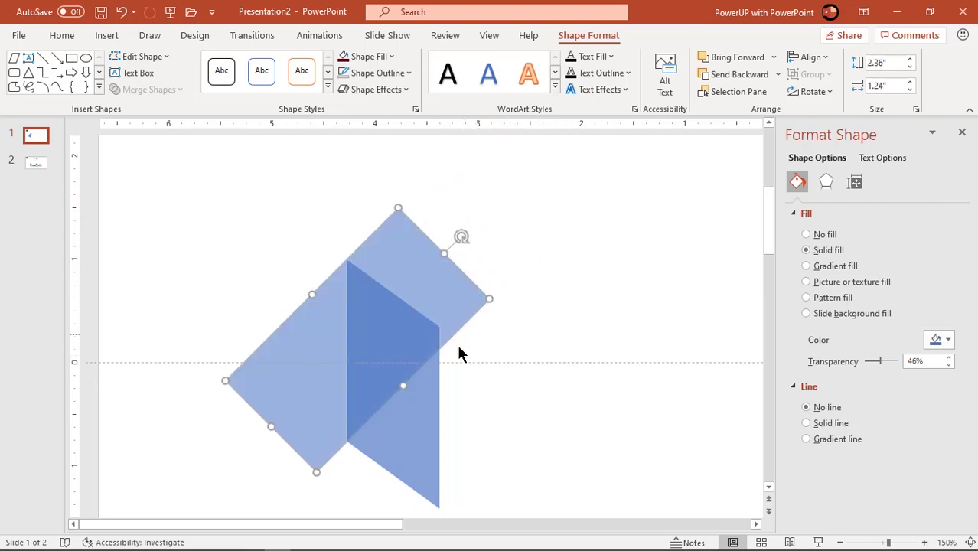
{"action": "left_click", "coordinate": [420, 421]}
{"action": "mouse_move", "coordinate": [440, 328]}
{"action": "left_mouse_down"}
{"action": "mouse_move", "coordinate": [441, 341]}
{"action": "mouse_move", "coordinate": [438, 331]}
{"action": "left_mouse_up"}
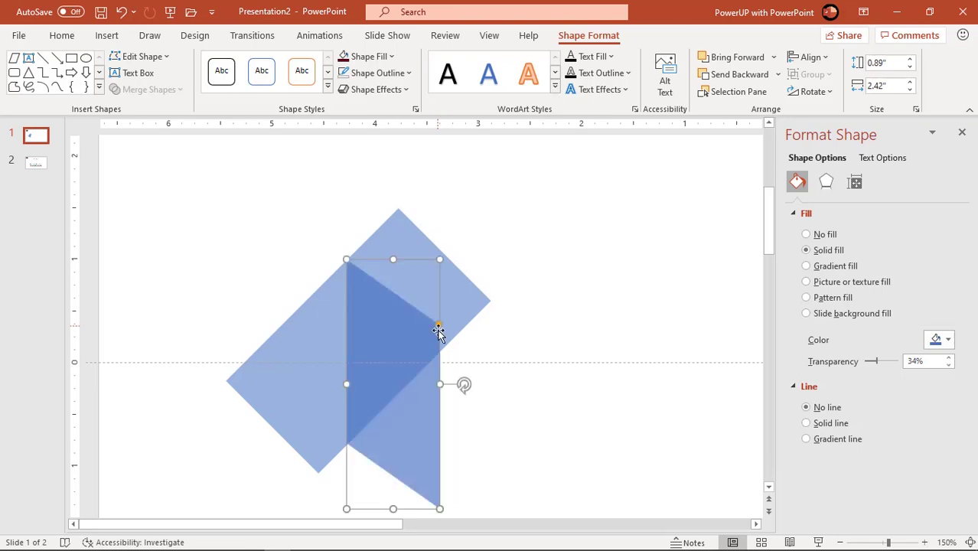
{"action": "left_click", "coordinate": [489, 407]}
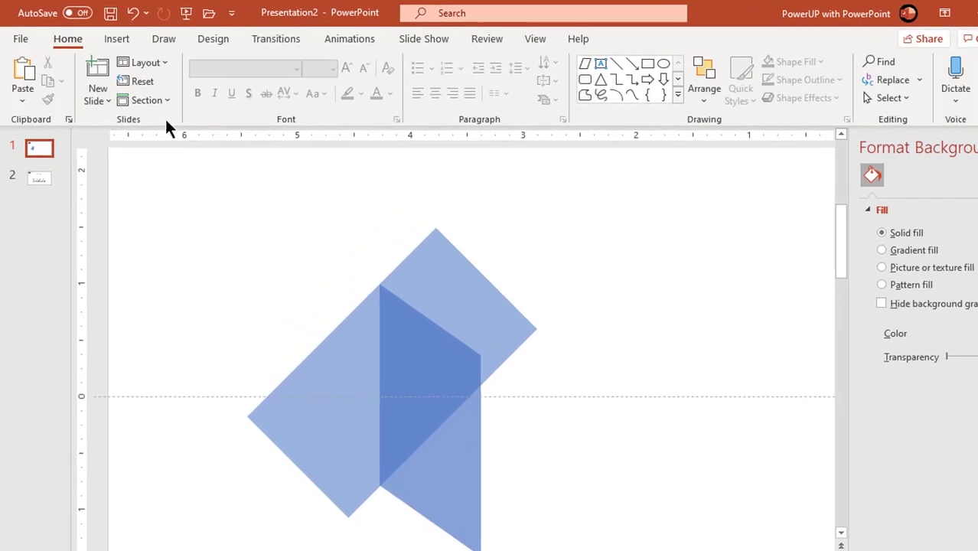
Draw a cutter rectangle covering the diamond's left half.
{"action": "left_click", "coordinate": [125, 44]}
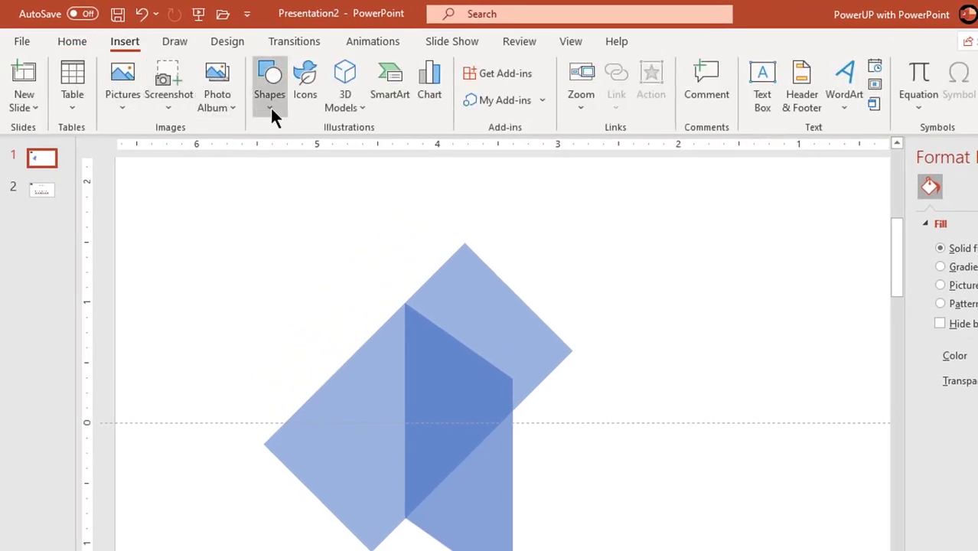
{"action": "left_click", "coordinate": [270, 106]}
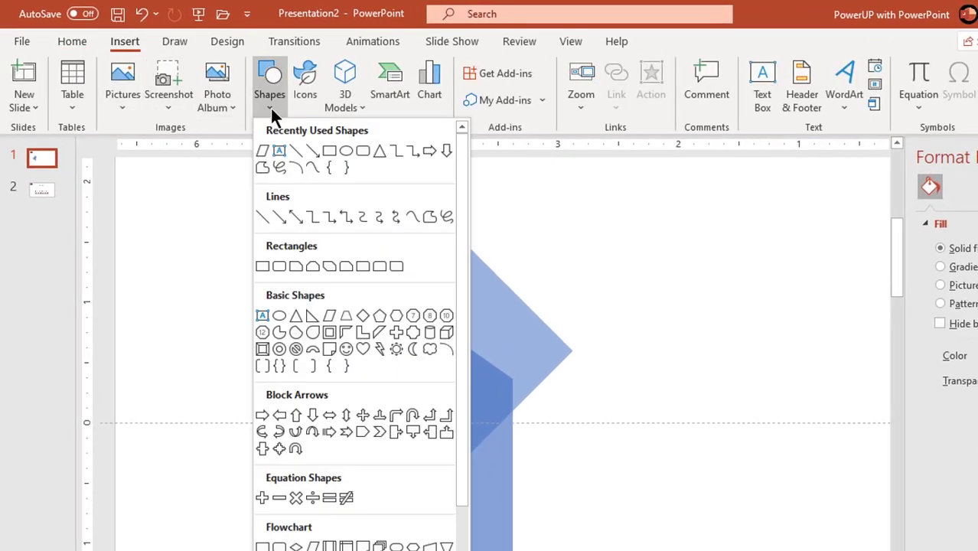
{"action": "left_click", "coordinate": [326, 151]}
{"action": "left_click_drag", "start_coordinate": [194, 211], "coordinate": [339, 550]}
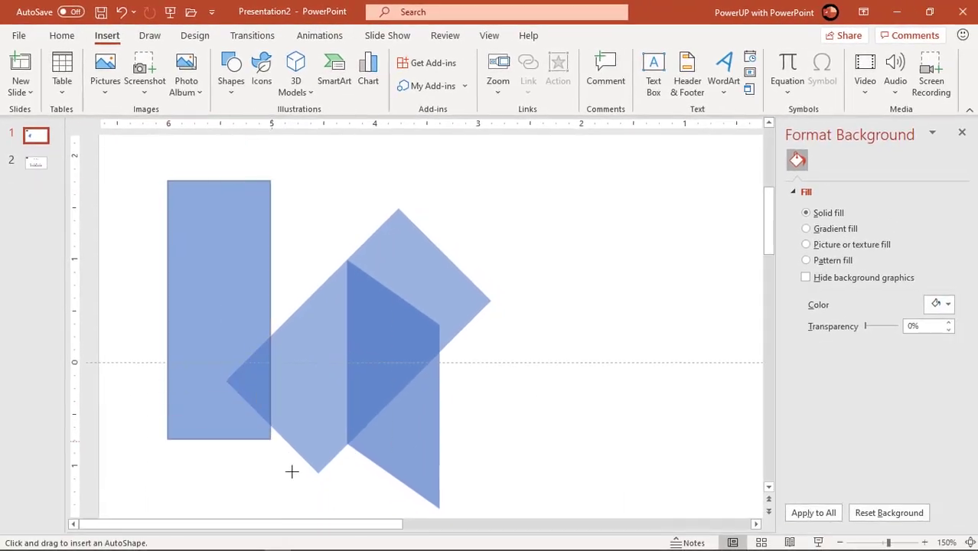
{"action": "left_click_drag", "start_coordinate": [291, 471], "coordinate": [342, 485]}
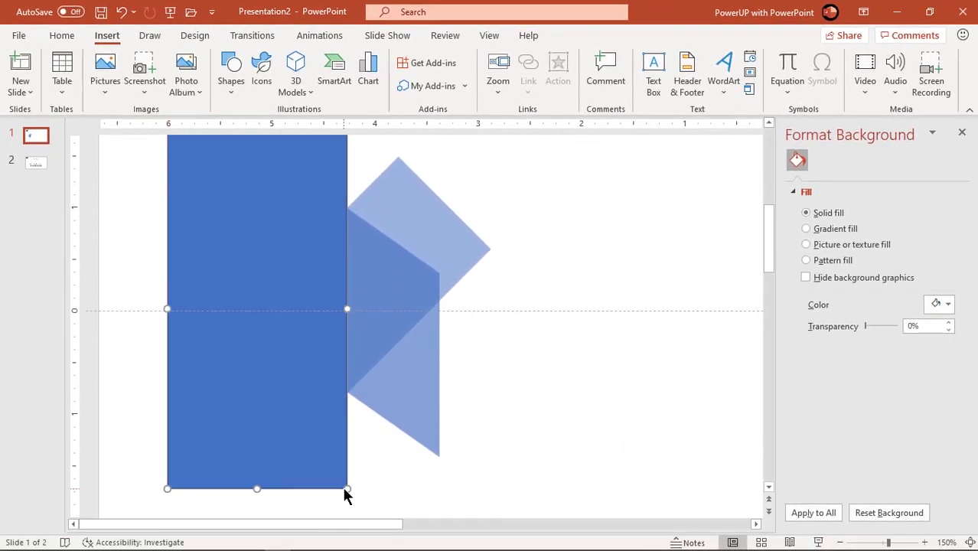
{"action": "scroll", "coordinate": [344, 401], "scroll_direction": "up", "scroll_amount": 1}
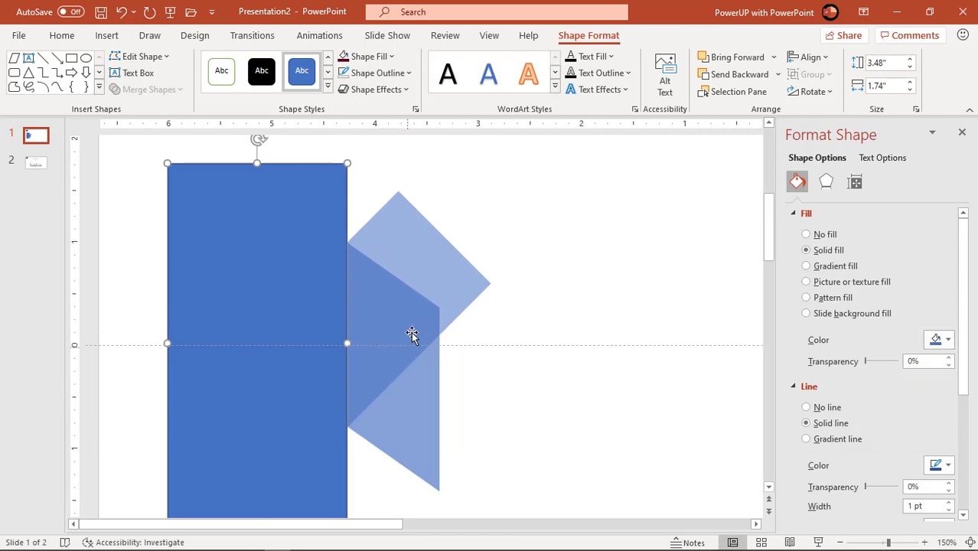
Subtract the cutter rectangle from the diamond with Merge Shapes.
{"action": "left_click", "coordinate": [414, 256]}
{"action": "left_click", "coordinate": [260, 242], "text": "shift"}
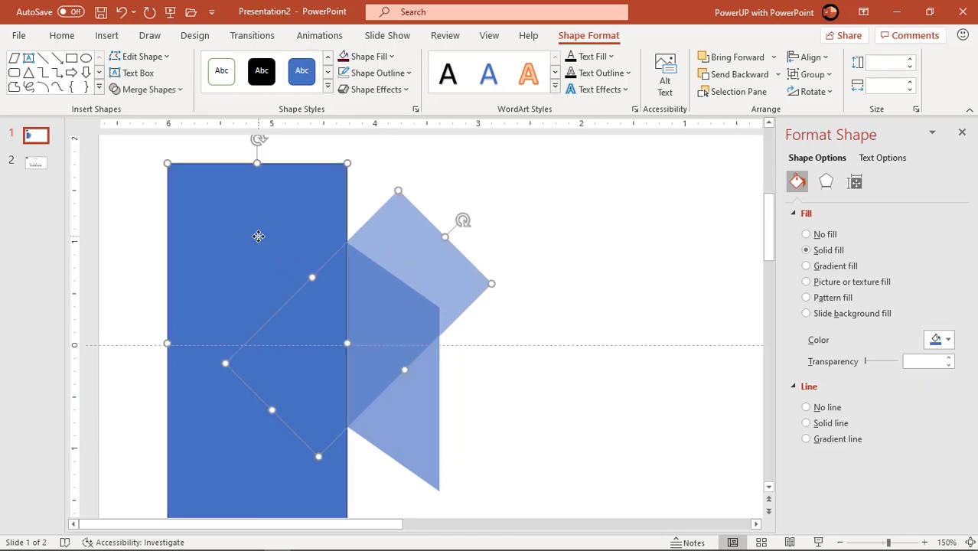
{"action": "left_click", "coordinate": [166, 91]}
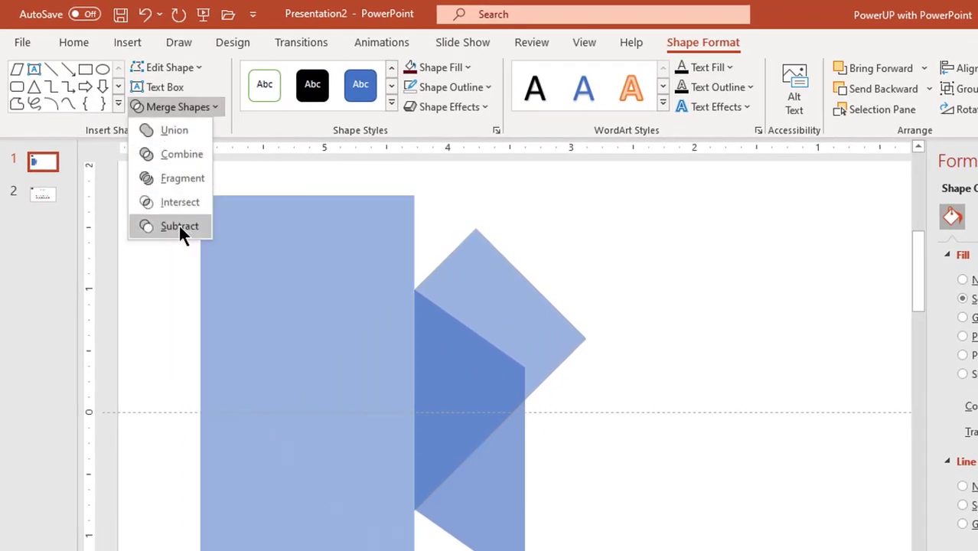
{"action": "left_click", "coordinate": [179, 227]}
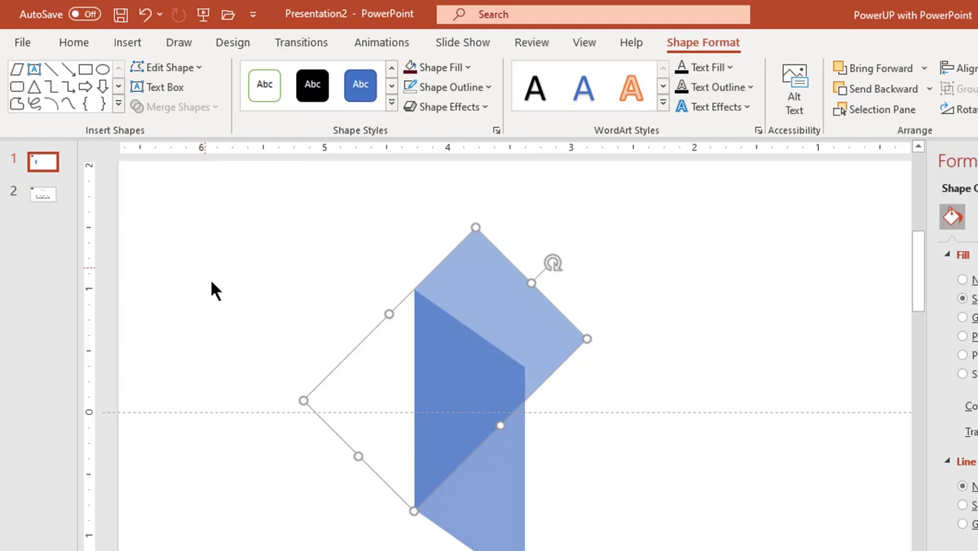
{"action": "left_click", "coordinate": [232, 304]}
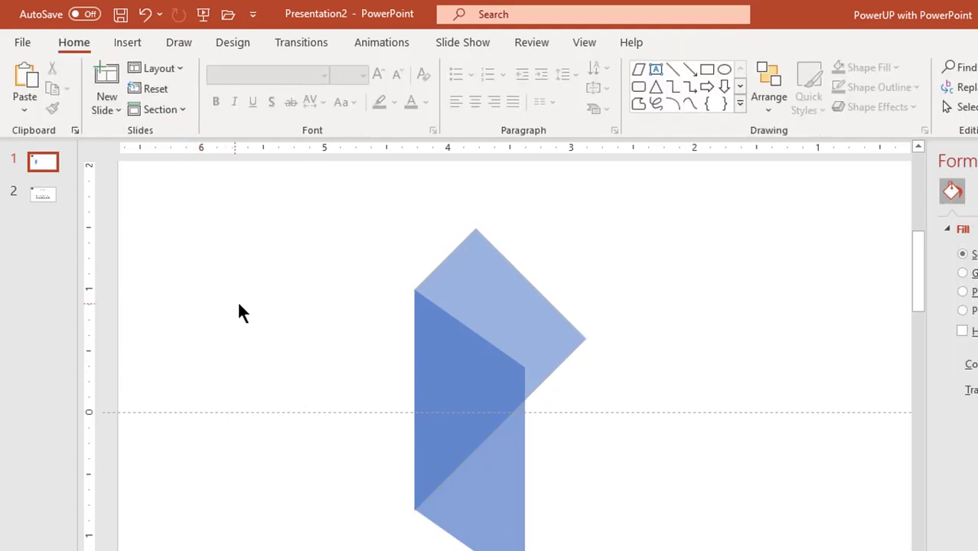
Draw a triangle near the top of the slide.
{"action": "left_click", "coordinate": [128, 42]}
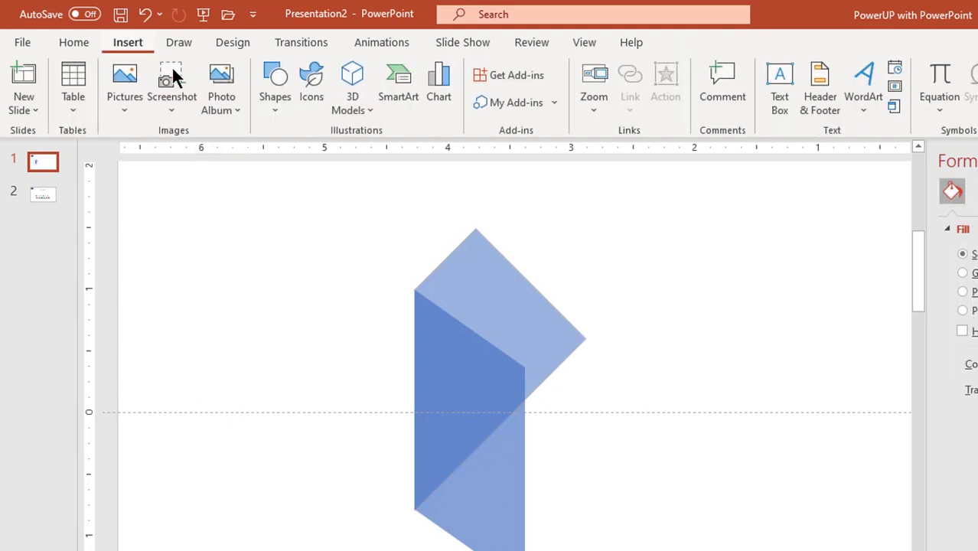
{"action": "left_click", "coordinate": [273, 107]}
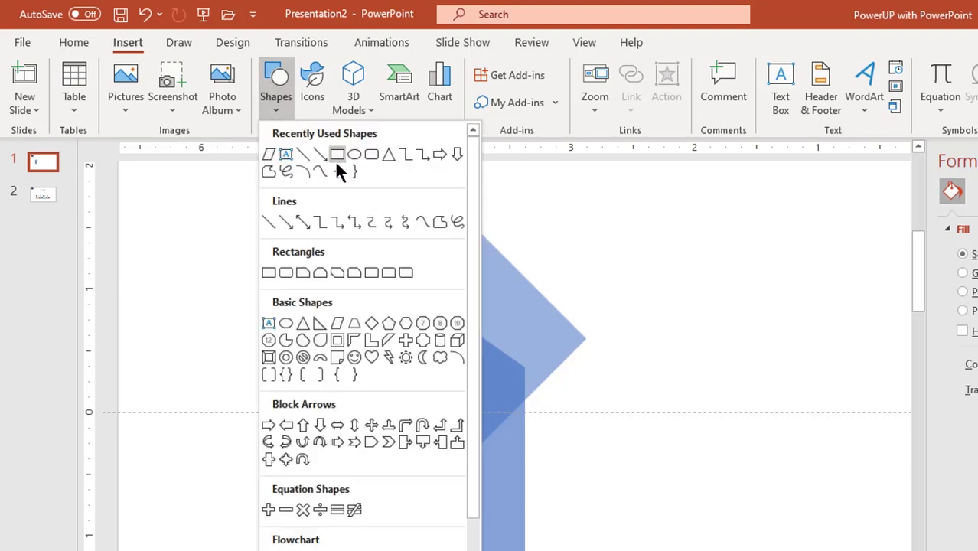
{"action": "left_click", "coordinate": [390, 155]}
{"action": "left_click_drag", "start_coordinate": [541, 213], "coordinate": [755, 312]}
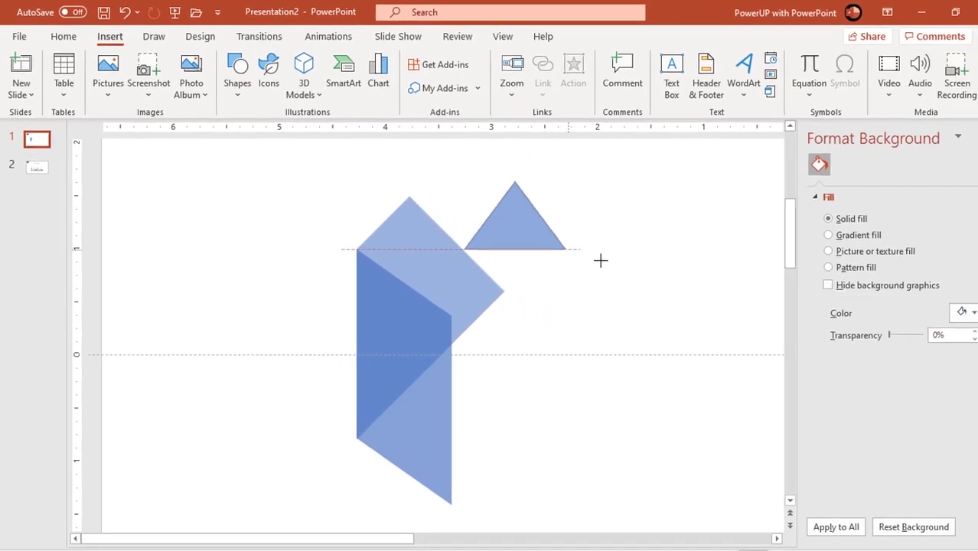
{"action": "left_click_drag", "start_coordinate": [630, 260], "coordinate": [658, 260]}
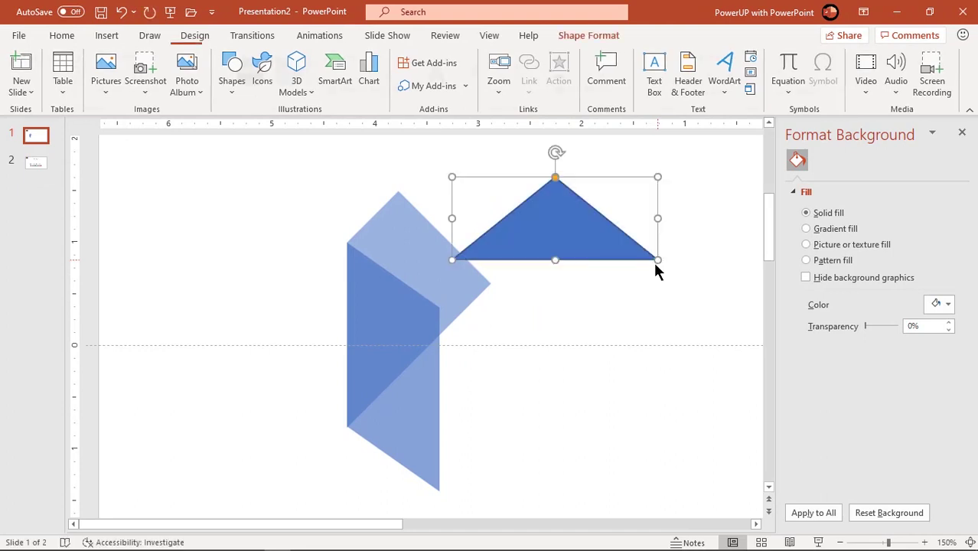
Copy the cut diamond's transparent, outline-free formatting onto the triangle with Format Painter.
{"action": "left_click", "coordinate": [467, 284]}
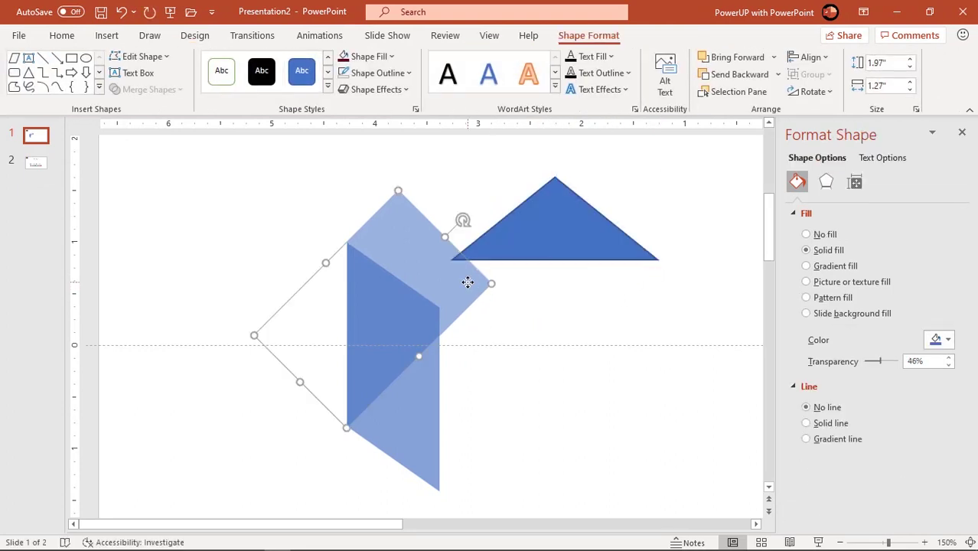
{"action": "left_click", "coordinate": [62, 36]}
{"action": "left_click", "coordinate": [44, 91]}
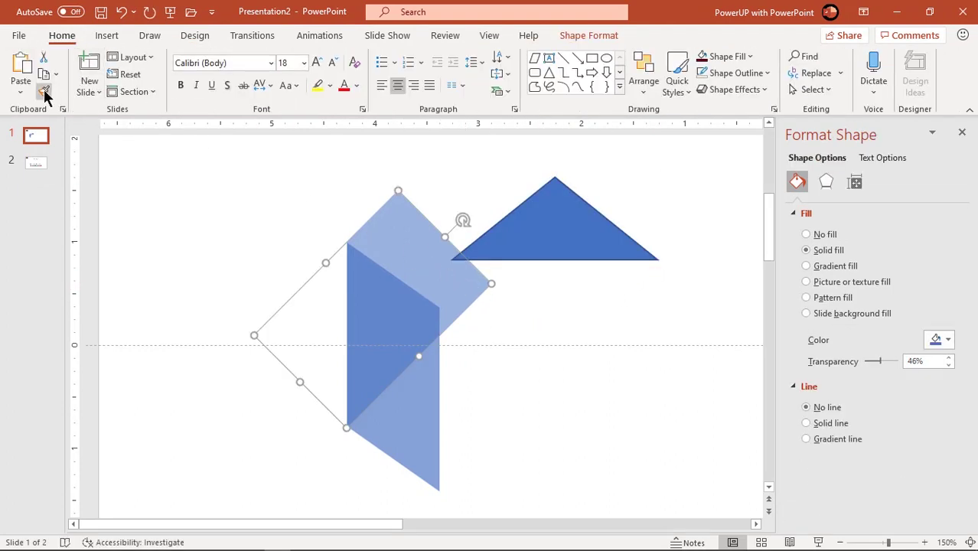
{"action": "left_click", "coordinate": [564, 222]}
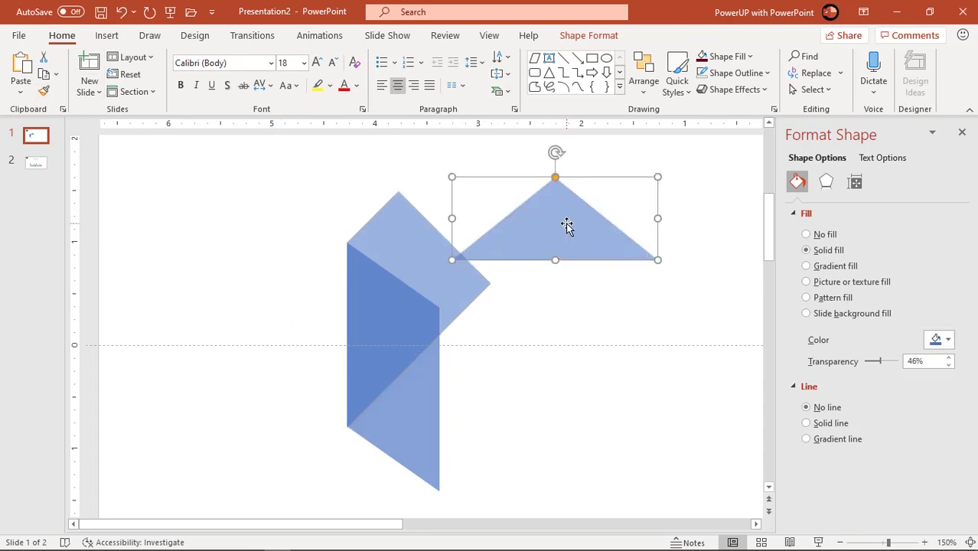
Rotate the triangle 45°, narrow it to 1.85", and position it atop the diamond.
{"action": "left_click", "coordinate": [855, 182]}
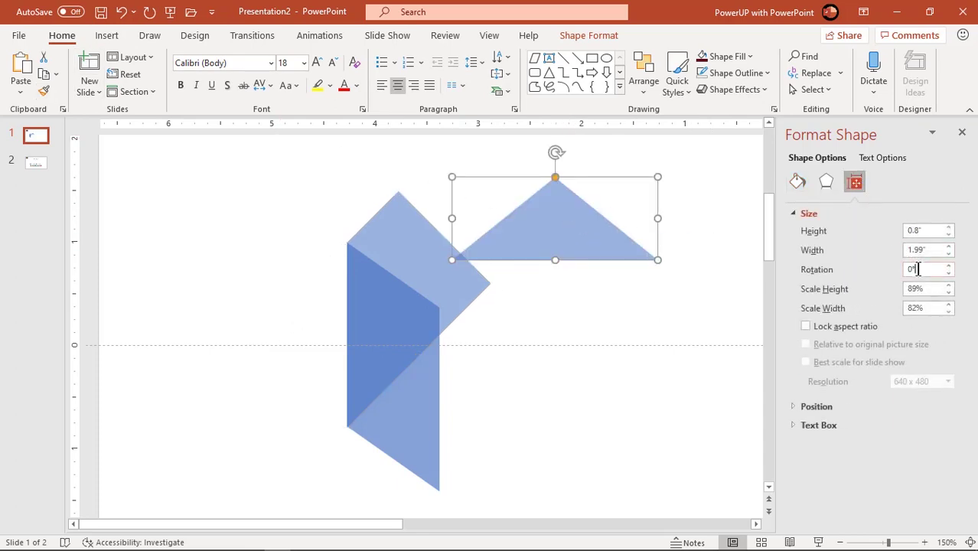
{"action": "type", "text": "45"}
{"action": "key", "text": "Return"}
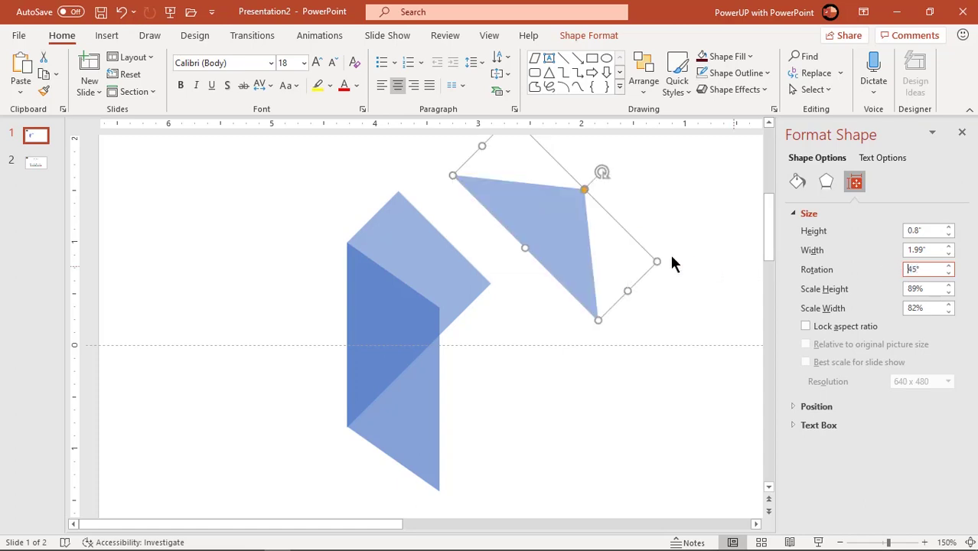
{"action": "left_click_drag", "start_coordinate": [532, 225], "coordinate": [453, 231]}
{"action": "scroll", "coordinate": [454, 231], "scroll_direction": "up", "scroll_amount": 1}
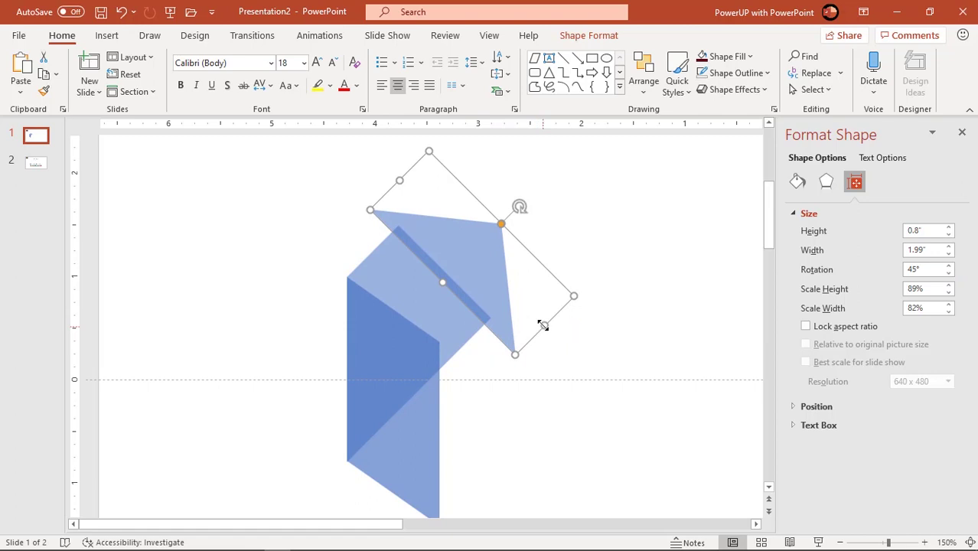
{"action": "left_click_drag", "start_coordinate": [542, 325], "coordinate": [529, 318]}
{"action": "left_click_drag", "start_coordinate": [484, 279], "coordinate": [485, 278]}
{"action": "key", "text": "ctrl+Up"}
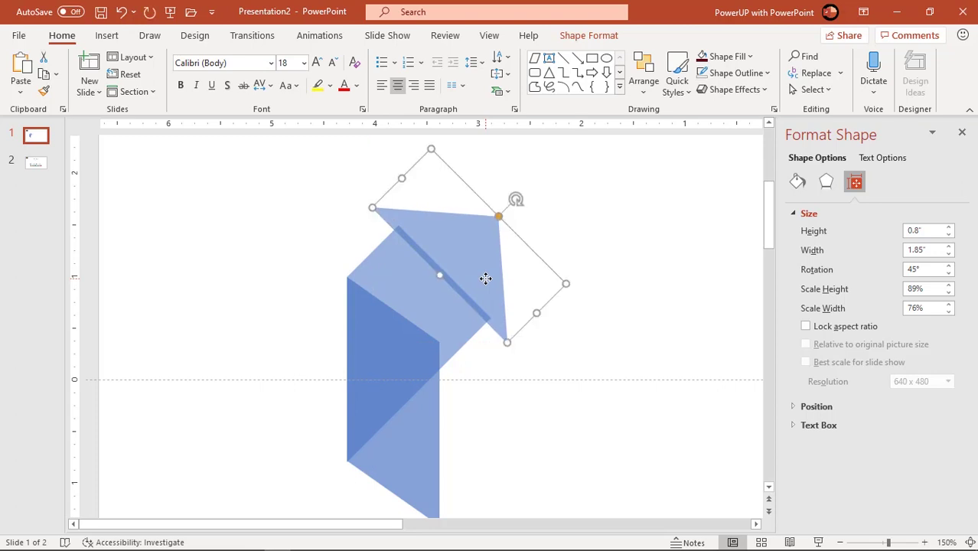
{"action": "key", "text": "ctrl+Down"}
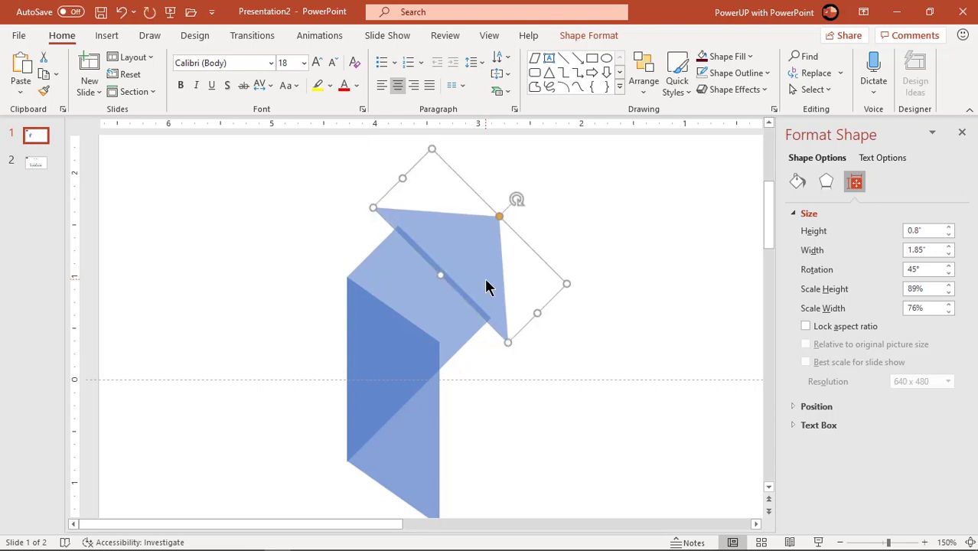
{"action": "left_click", "coordinate": [588, 279]}
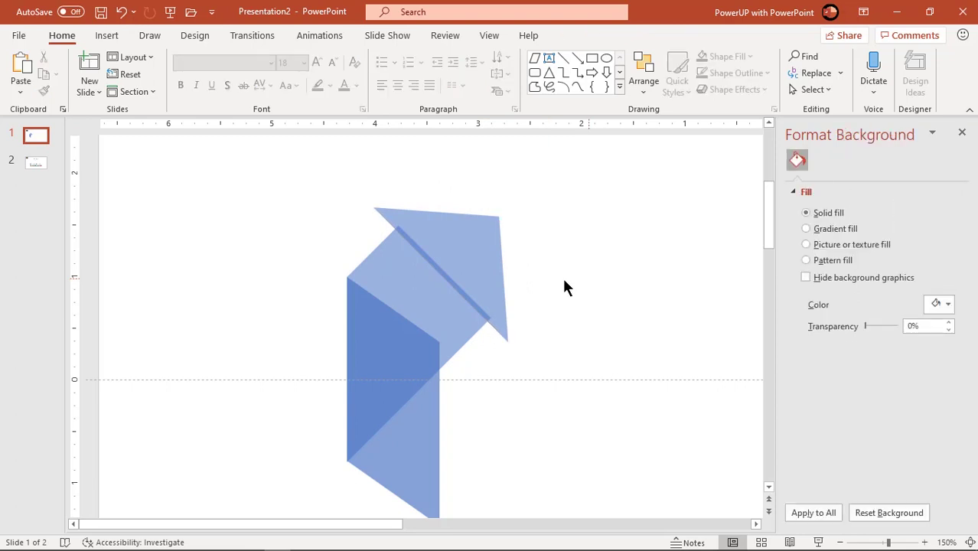
Union the cut diamond and triangle into one 2.72" by 1.85" arrow shape.
{"action": "left_click", "coordinate": [430, 297]}
{"action": "left_click", "coordinate": [458, 234], "text": "shift"}
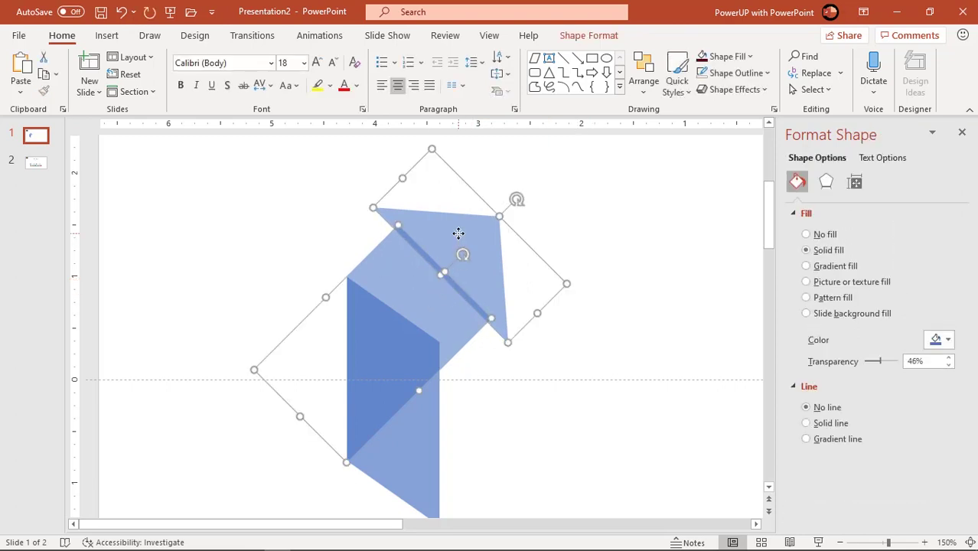
{"action": "left_click", "coordinate": [562, 38]}
{"action": "left_click", "coordinate": [185, 113]}
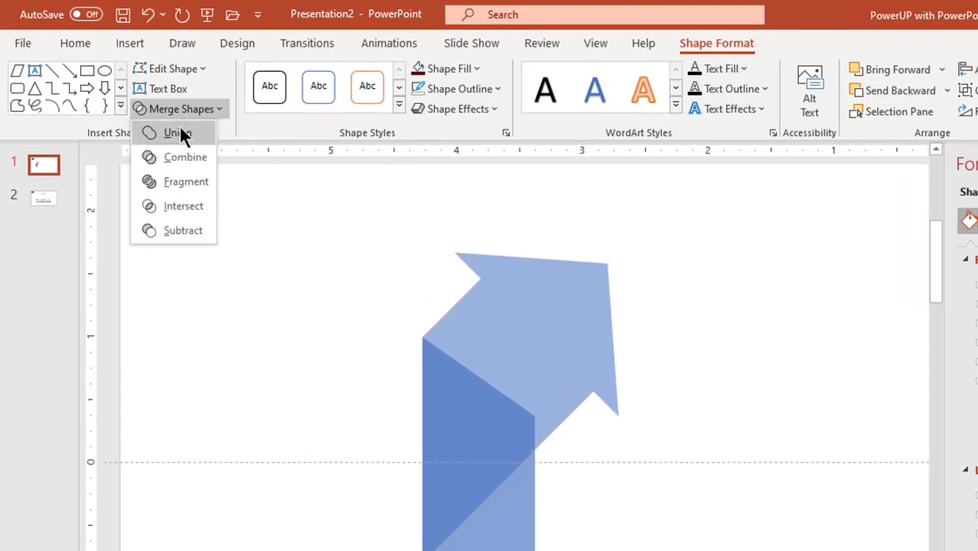
{"action": "left_click", "coordinate": [182, 134]}
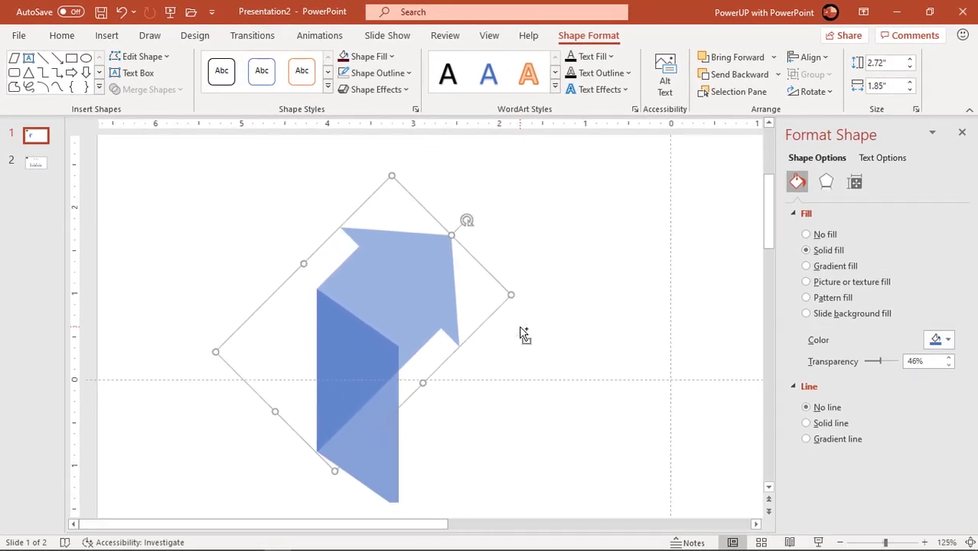
{"action": "scroll", "coordinate": [520, 335], "scroll_direction": "down", "scroll_amount": 5, "text": "ctrl"}
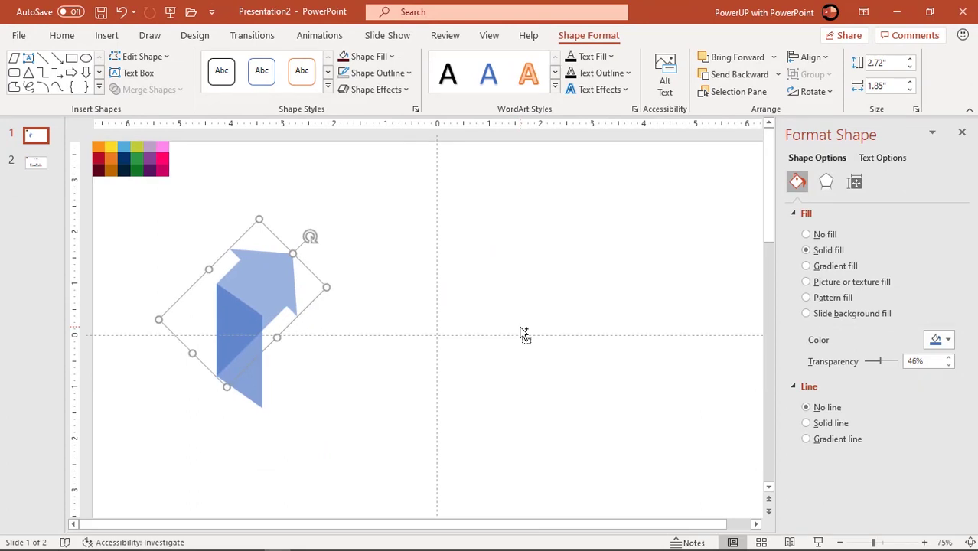
{"action": "left_click", "coordinate": [405, 398]}
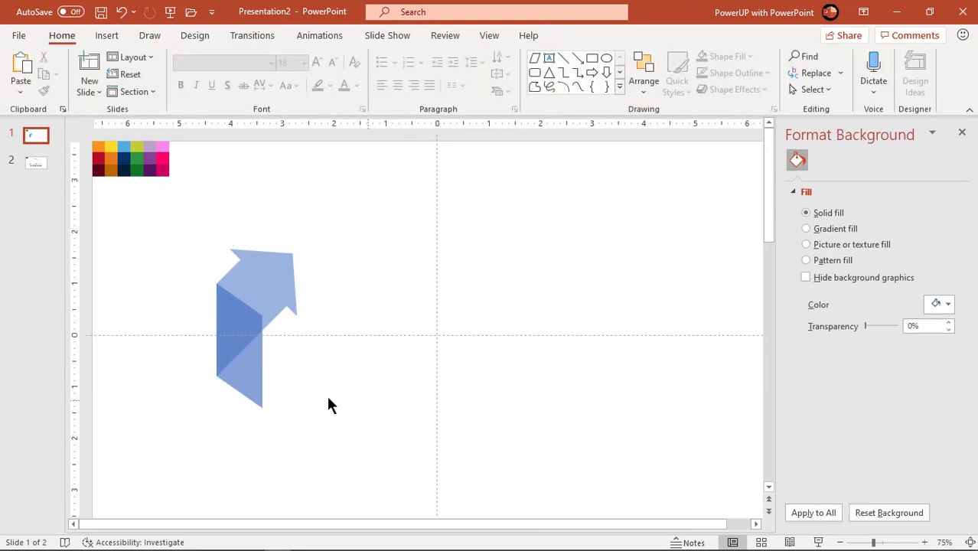
Fill the lower blue piece with dark maroon sampled by the eyedropper.
{"action": "left_click", "coordinate": [253, 381]}
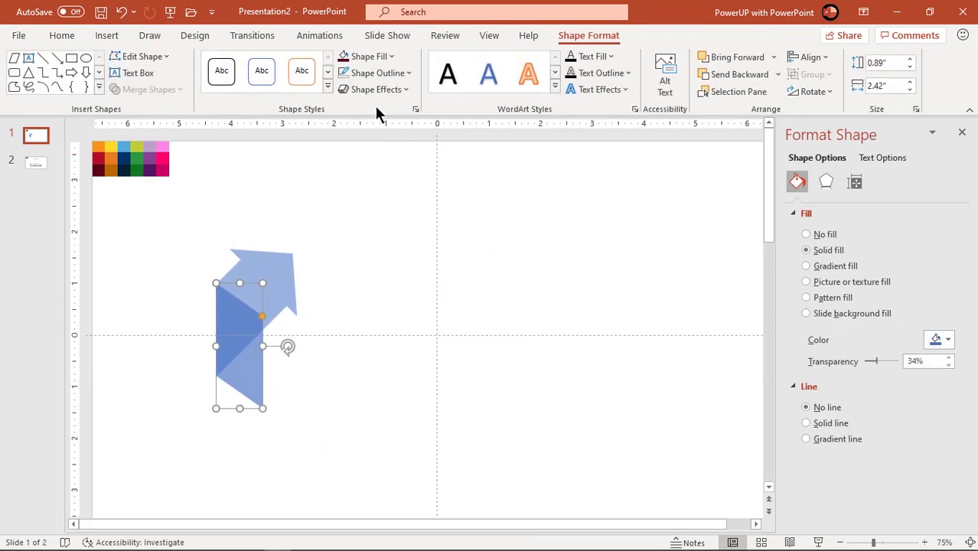
{"action": "left_click", "coordinate": [378, 58]}
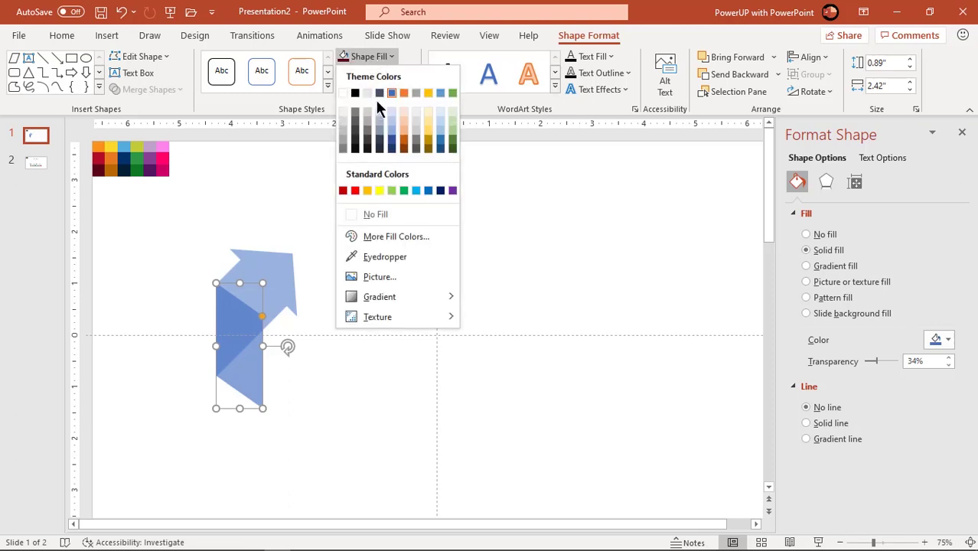
{"action": "left_click", "coordinate": [359, 252]}
{"action": "left_click", "coordinate": [99, 170]}
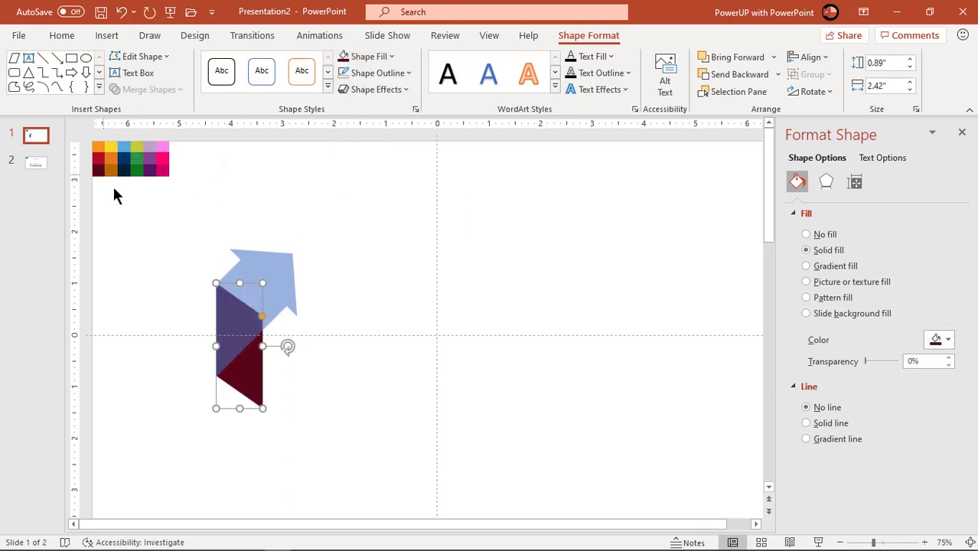
Give the arrow head a two-stop gradient, orange on the left and crimson on the right.
{"action": "left_click", "coordinate": [287, 287]}
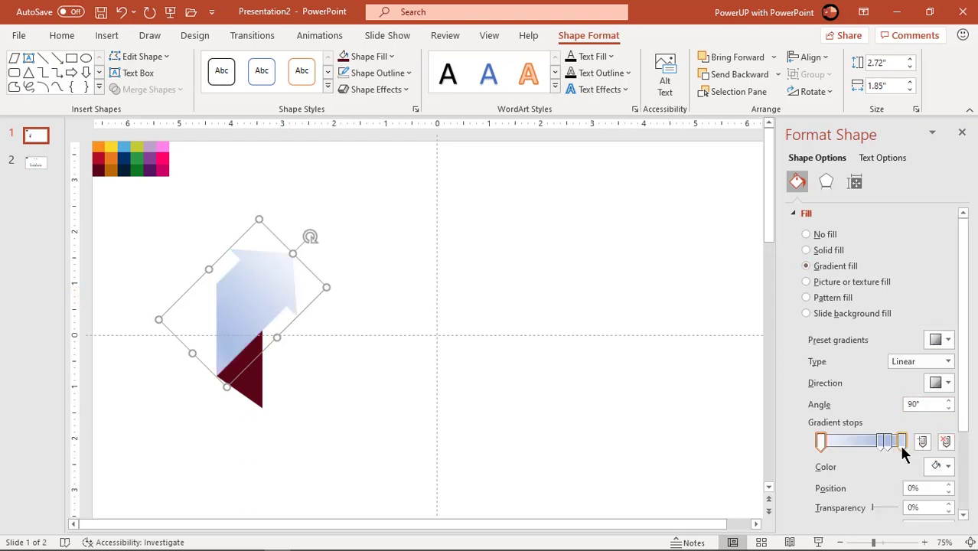
{"action": "left_click", "coordinate": [899, 443]}
{"action": "left_click", "coordinate": [947, 442]}
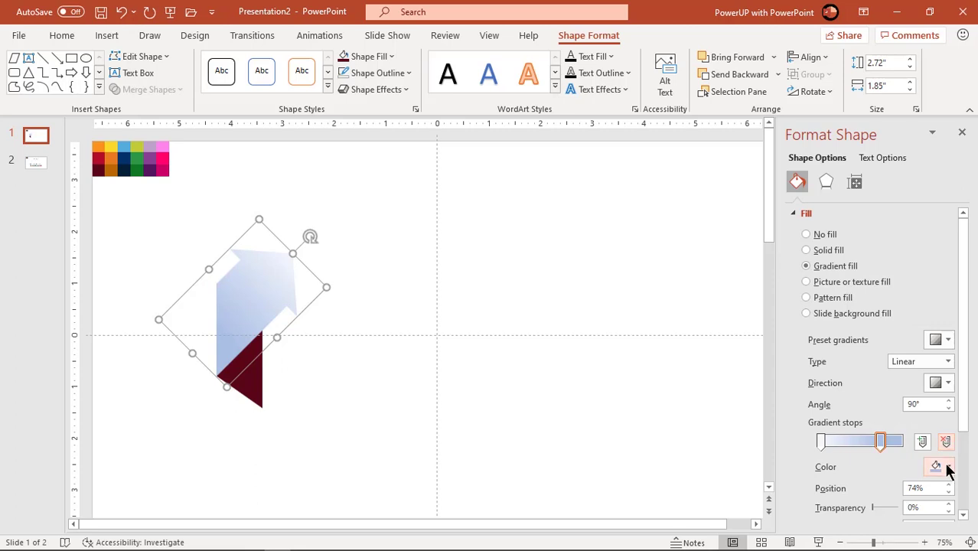
{"action": "left_click", "coordinate": [947, 466]}
{"action": "left_click", "coordinate": [892, 450]}
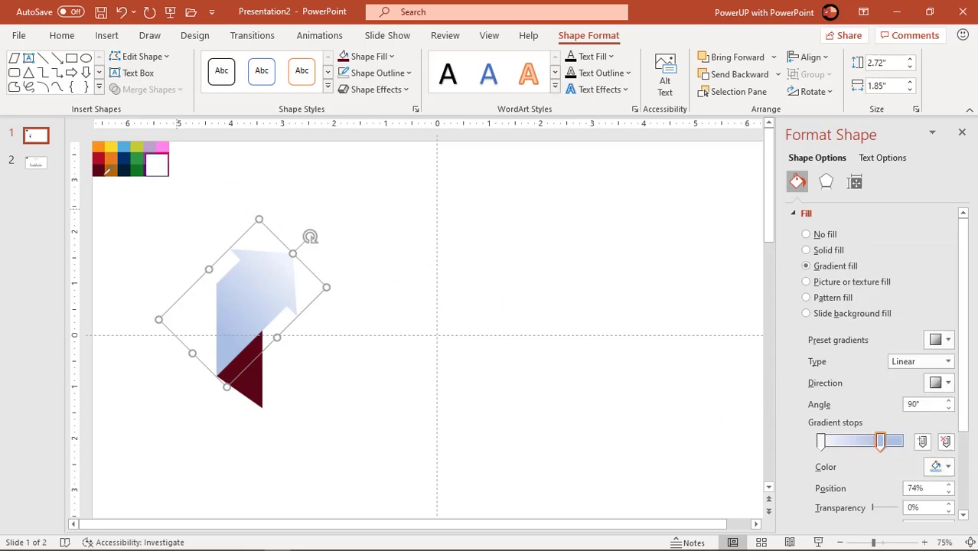
{"action": "left_click", "coordinate": [98, 159]}
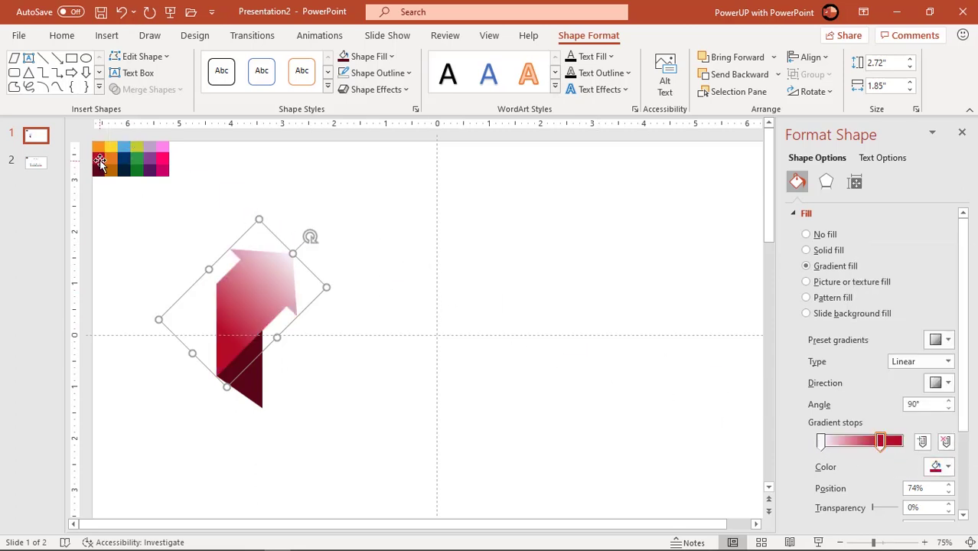
{"action": "left_click", "coordinate": [820, 442]}
{"action": "left_click", "coordinate": [939, 466]}
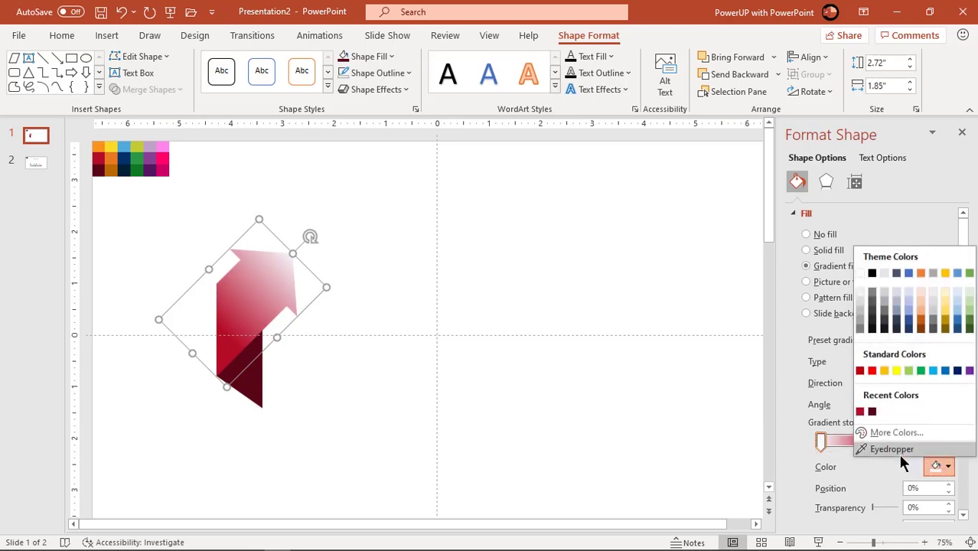
{"action": "left_click", "coordinate": [893, 450]}
{"action": "left_click", "coordinate": [101, 146]}
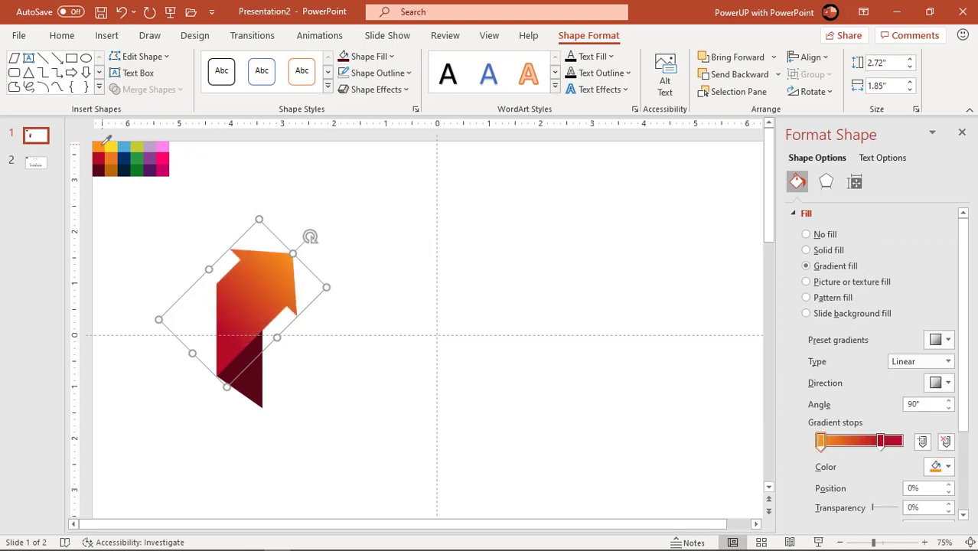
{"action": "left_click", "coordinate": [383, 297]}
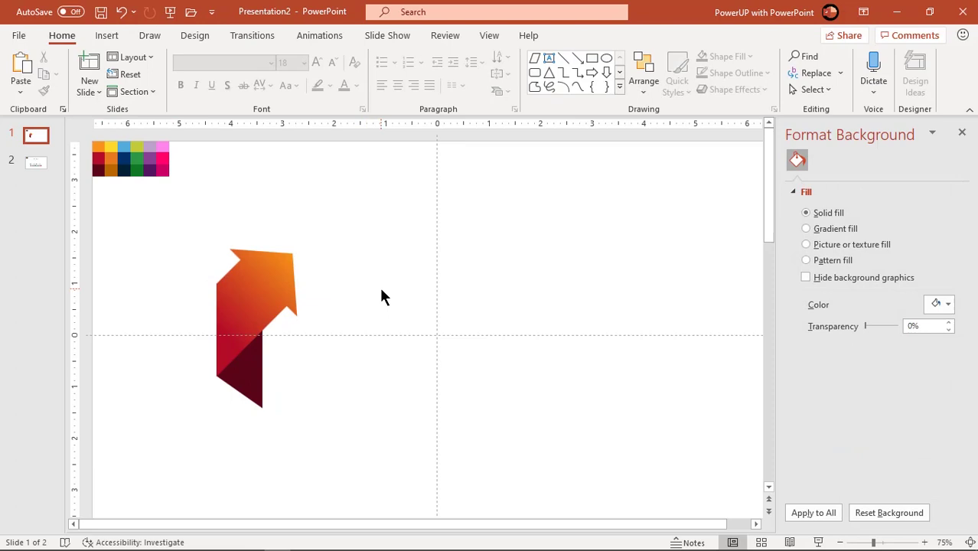
{"action": "double_click", "coordinate": [273, 282]}
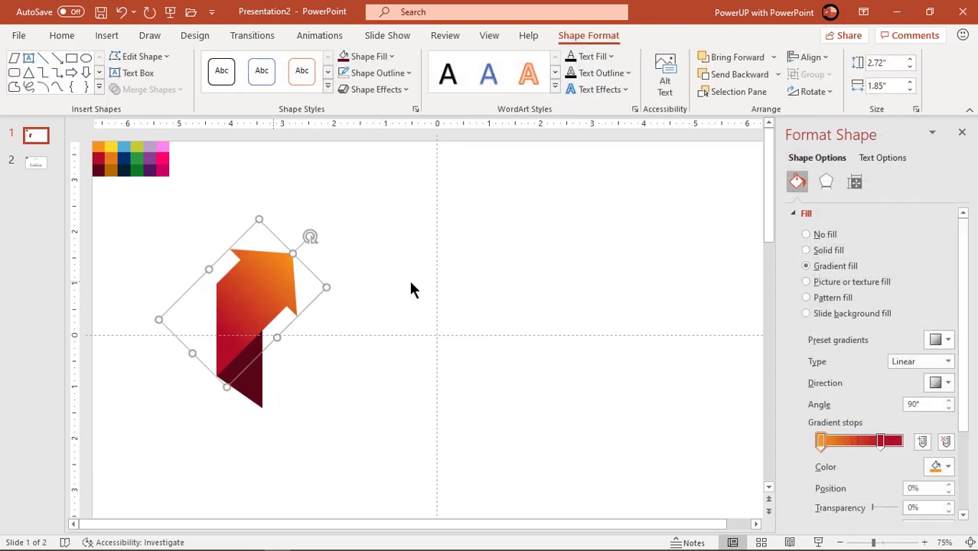
Add a bottom-right offset shadow to the arrow head with 32% transparency and 6 pt blur.
{"action": "left_click", "coordinate": [827, 183]}
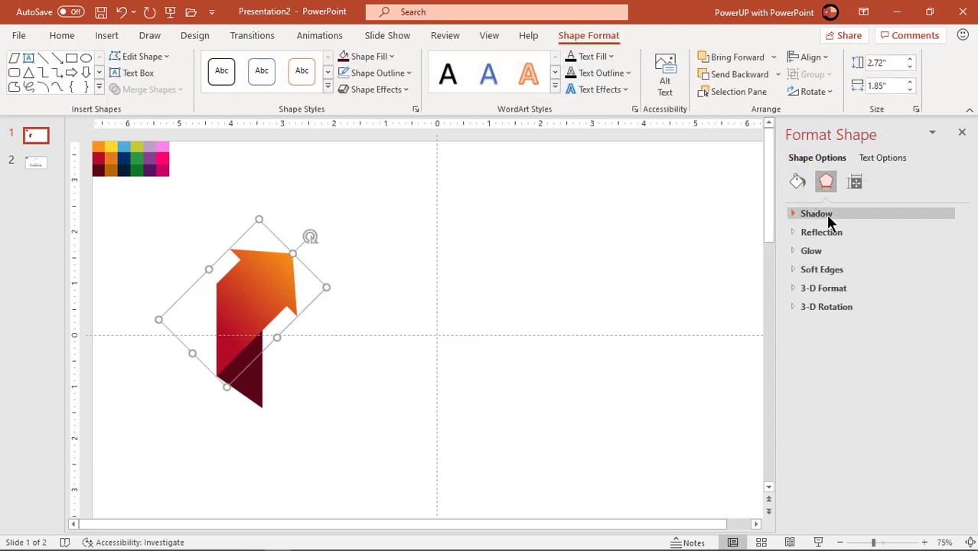
{"action": "left_click", "coordinate": [825, 215]}
{"action": "left_click", "coordinate": [943, 234]}
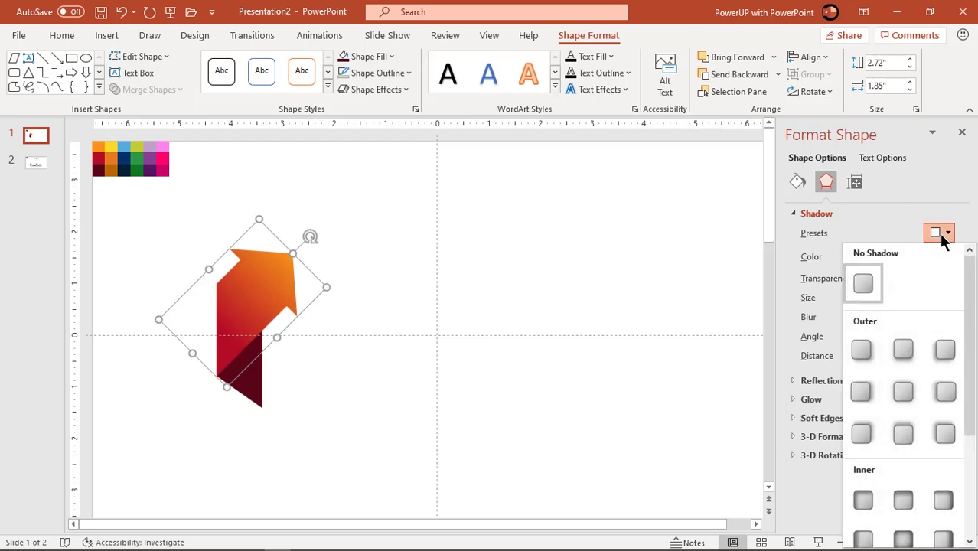
{"action": "left_click", "coordinate": [863, 349]}
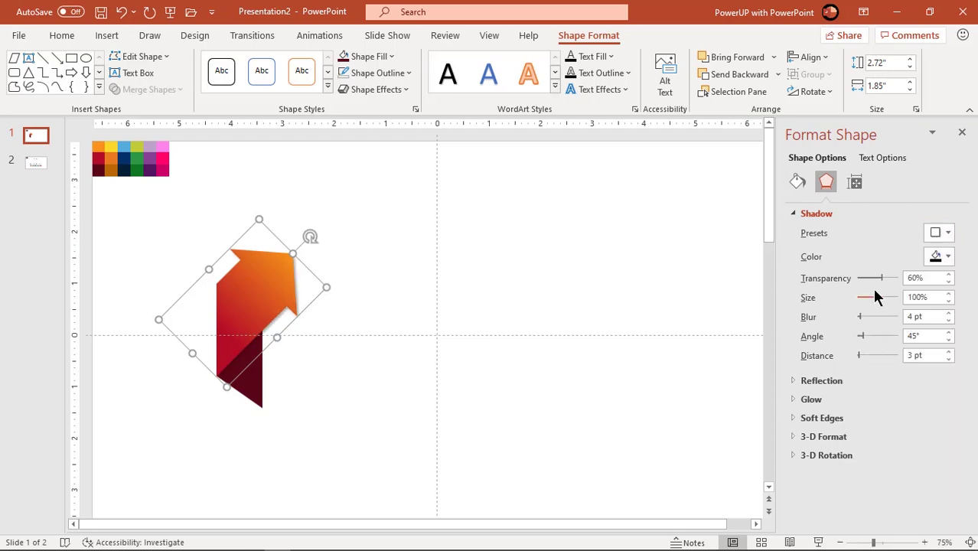
{"action": "left_click_drag", "start_coordinate": [881, 279], "coordinate": [870, 280]}
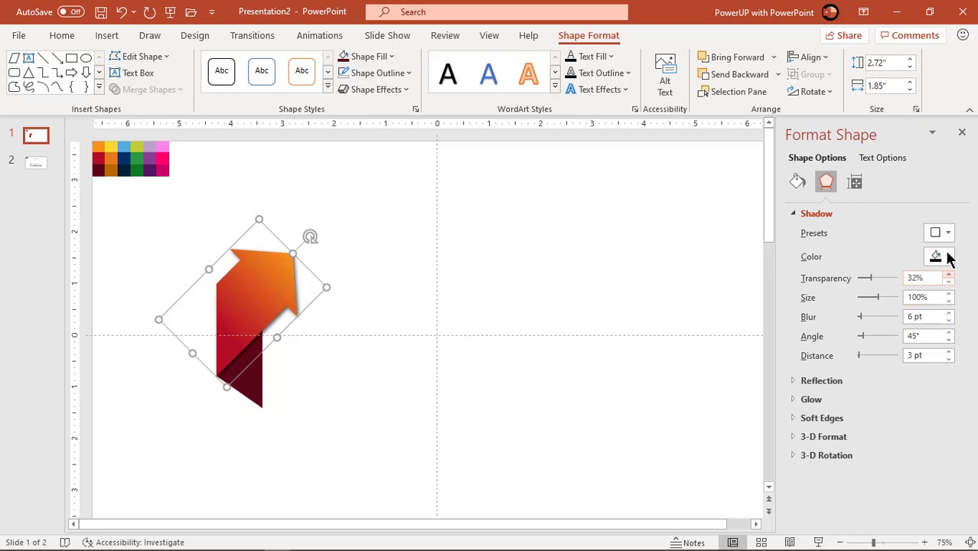
{"action": "left_click", "coordinate": [962, 131]}
{"action": "left_click", "coordinate": [538, 389]}
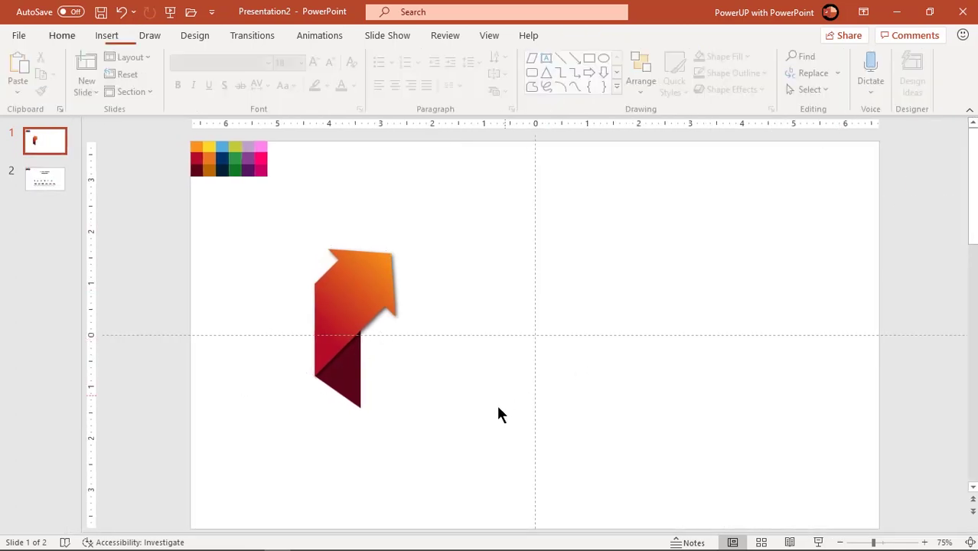
Group the arrow pieces, shrink the group to 2.24" by 2.06", and move it lower.
{"action": "left_click_drag", "start_coordinate": [507, 450], "coordinate": [283, 230]}
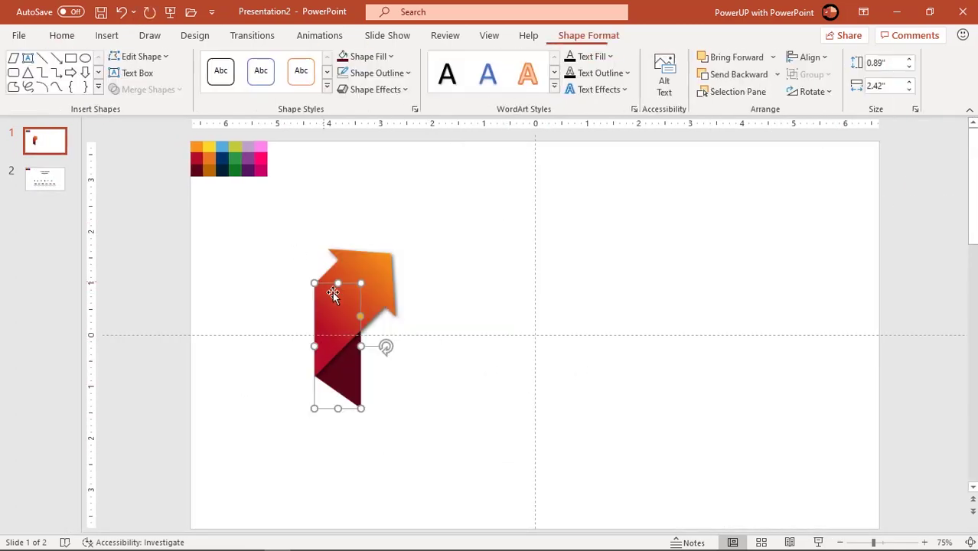
{"action": "left_click", "coordinate": [380, 272], "text": "shift"}
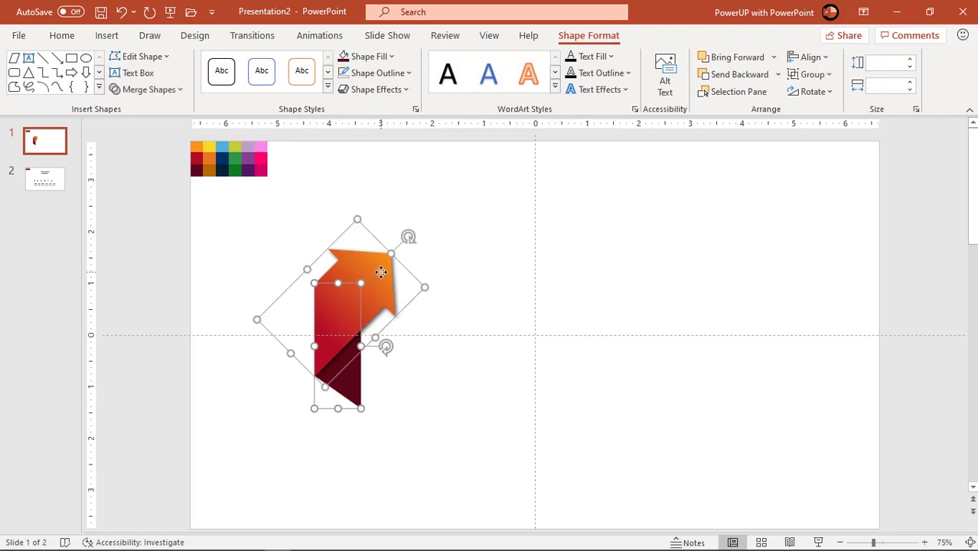
{"action": "right_click", "coordinate": [380, 271]}
{"action": "mouse_move", "coordinate": [432, 367]}
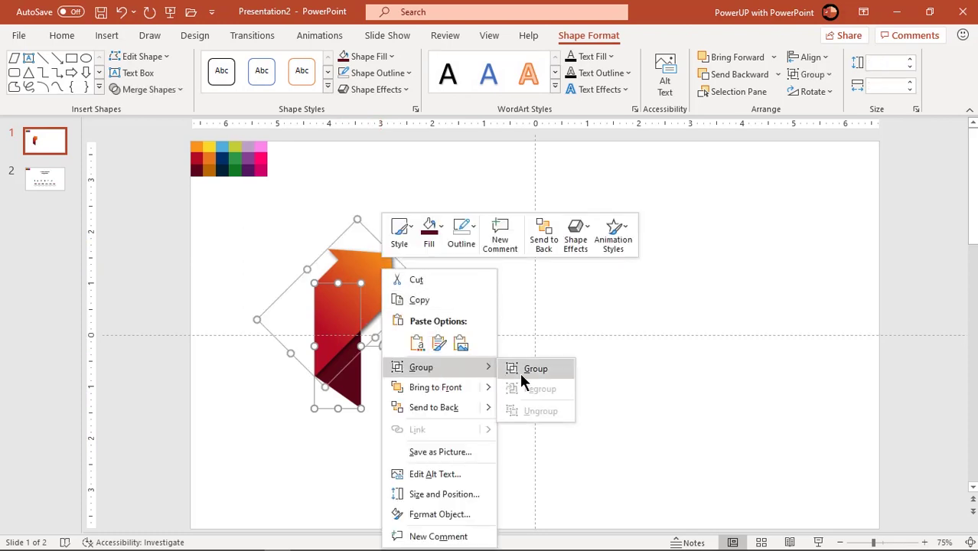
{"action": "left_click", "coordinate": [520, 371]}
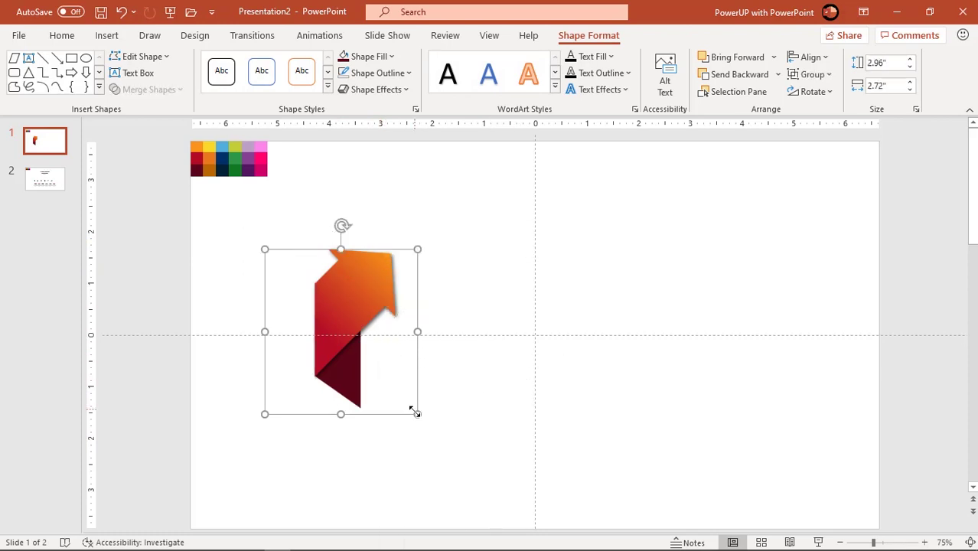
{"action": "left_click_drag", "start_coordinate": [414, 412], "coordinate": [378, 371]}
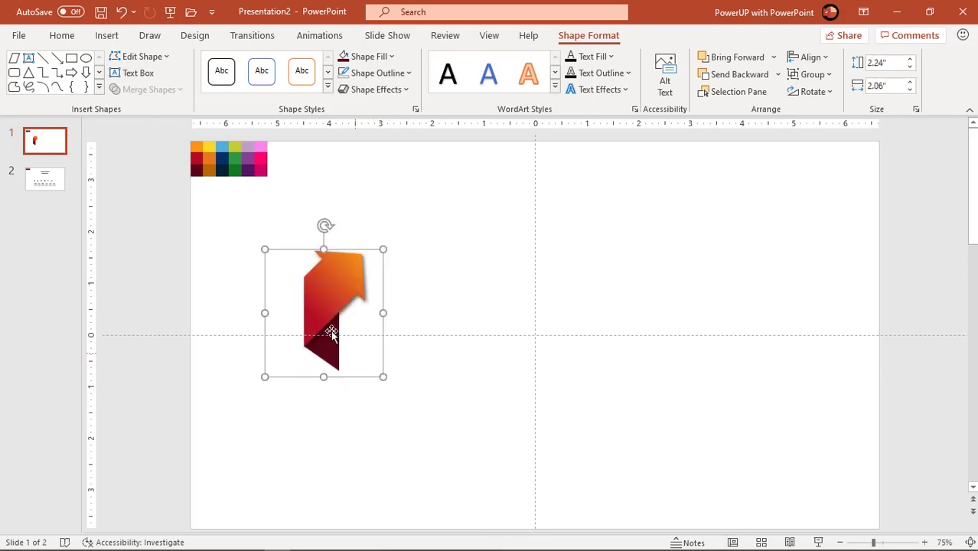
{"action": "left_click_drag", "start_coordinate": [316, 316], "coordinate": [334, 365]}
Draw a straight diagonal guide line rising from lower left to the right edge.
{"action": "left_click", "coordinate": [435, 380]}
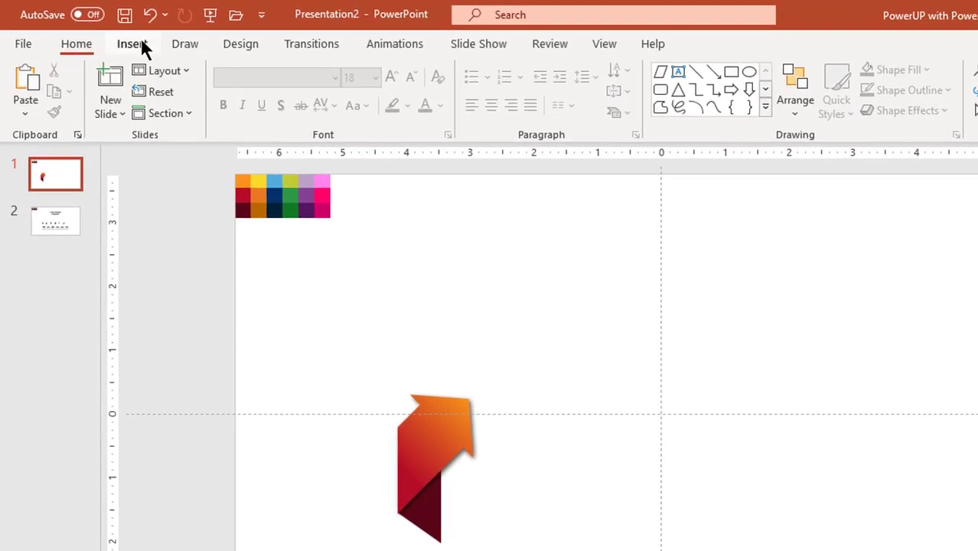
{"action": "left_click", "coordinate": [142, 48]}
{"action": "left_click", "coordinate": [288, 109]}
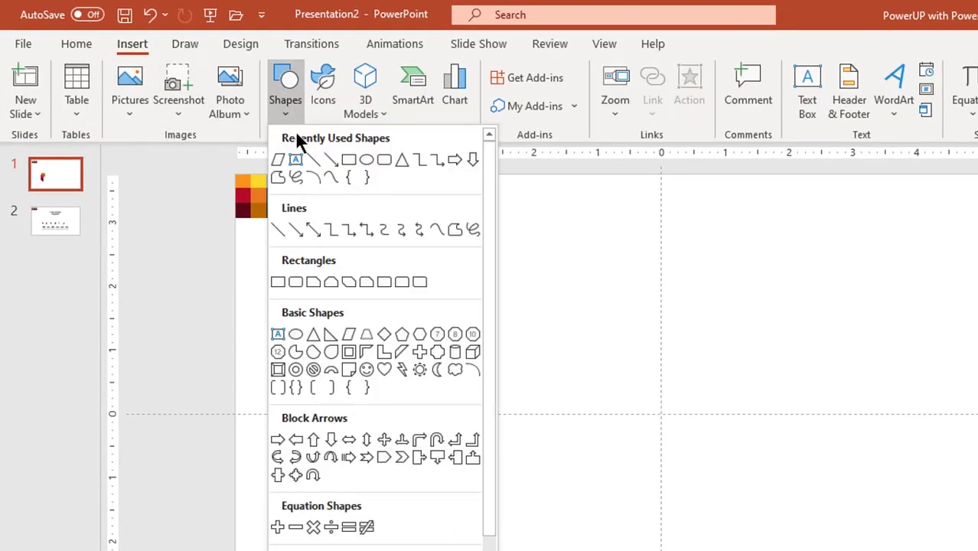
{"action": "left_click", "coordinate": [314, 163]}
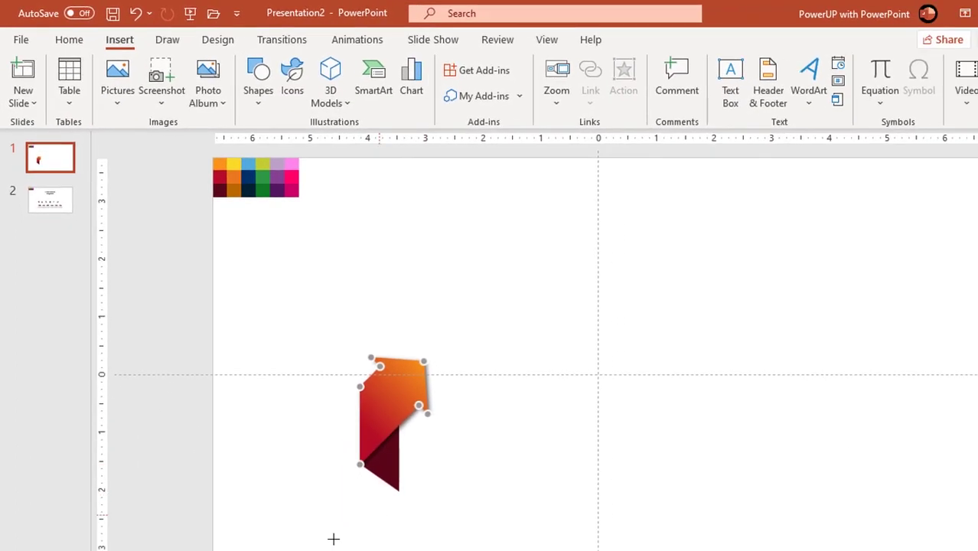
{"action": "mouse_move", "coordinate": [231, 492]}
{"action": "left_mouse_down"}
{"action": "mouse_move", "coordinate": [810, 299]}
{"action": "mouse_move", "coordinate": [876, 265]}
{"action": "mouse_move", "coordinate": [878, 279]}
{"action": "left_mouse_up"}
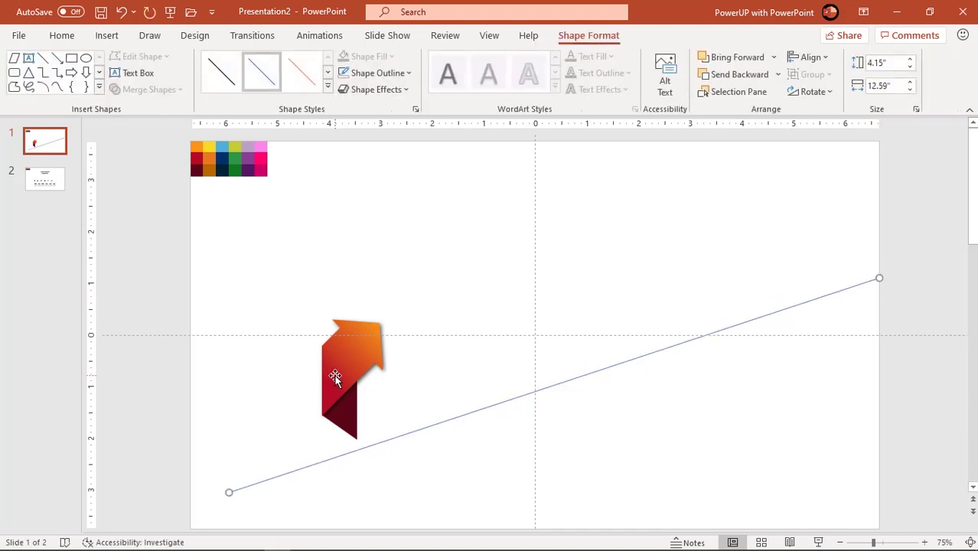
Place the grouped arrow on the guide line and duplicate it upward with Ctrl+D at even spacing.
{"action": "mouse_move", "coordinate": [332, 377]}
{"action": "left_mouse_down"}
{"action": "mouse_move", "coordinate": [330, 388]}
{"action": "mouse_move", "coordinate": [412, 350]}
{"action": "left_mouse_up"}
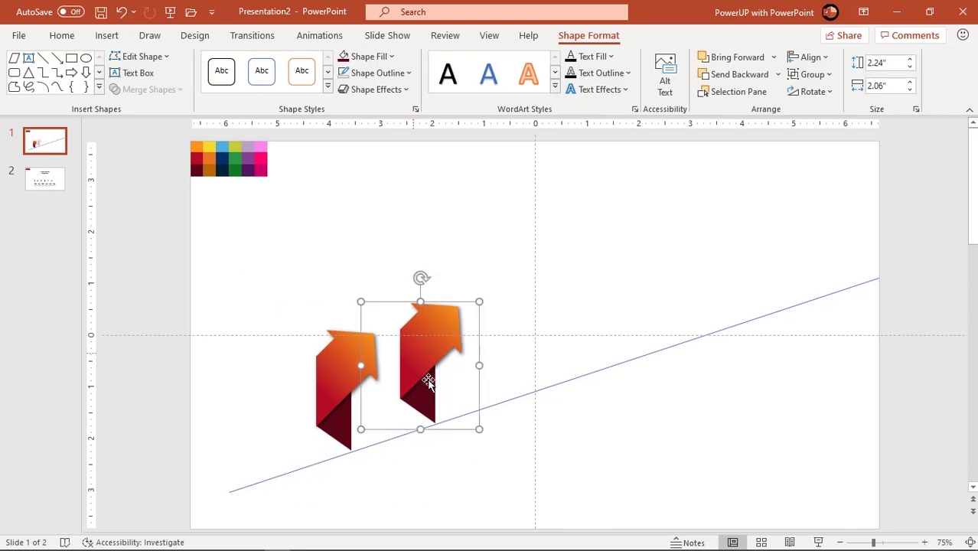
{"action": "key", "text": "ctrl+d"}
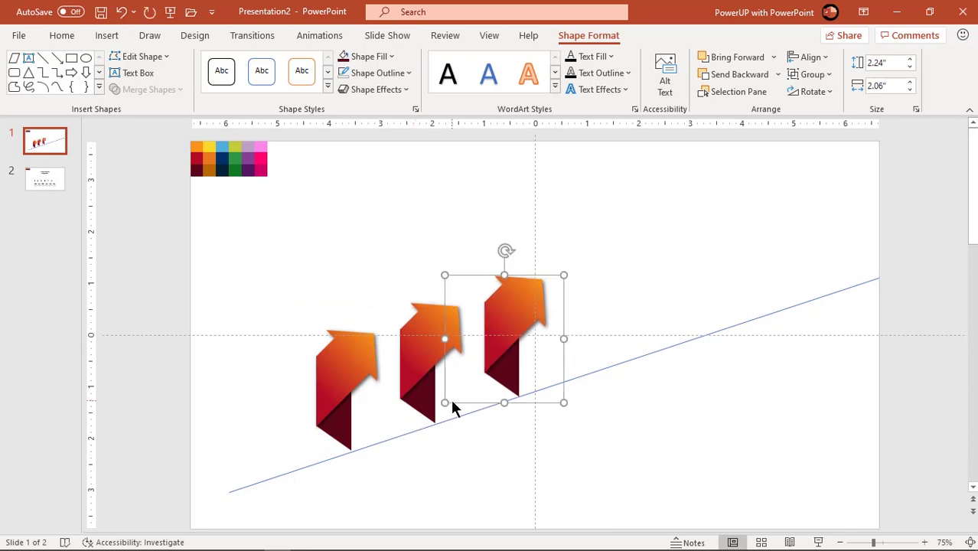
{"action": "key", "text": "ctrl+d"}
{"action": "key", "text": "ctrl+d"}
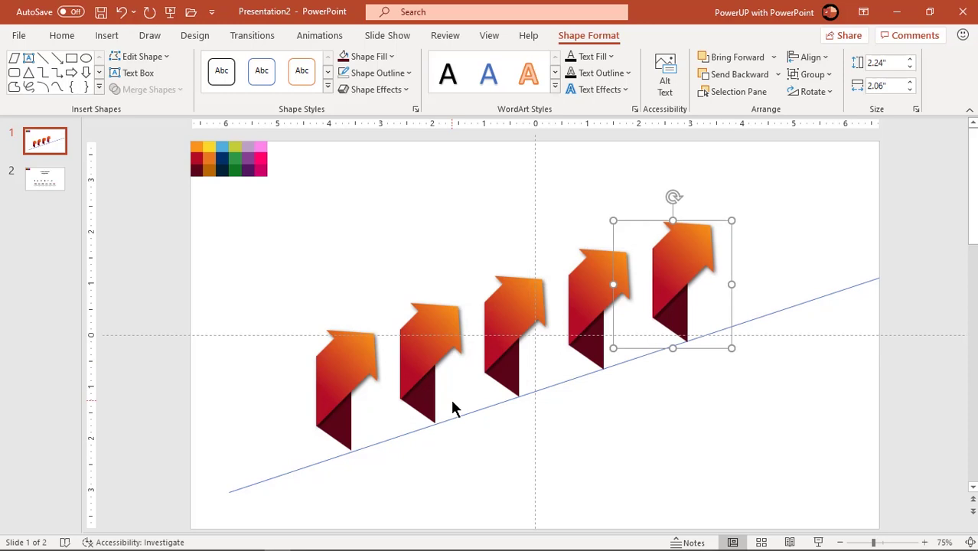